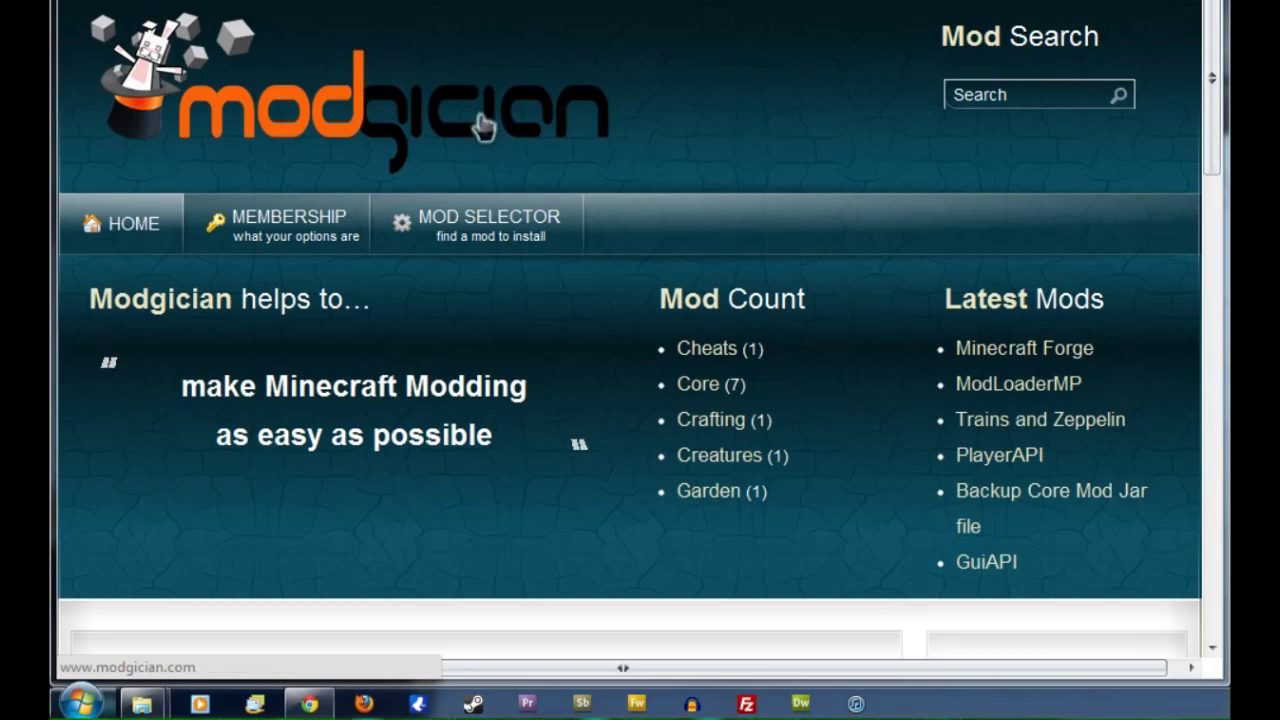
# - Open the ModLoaderMP page from the Core category of the mod selector
pyautogui.moveTo(492, 230)
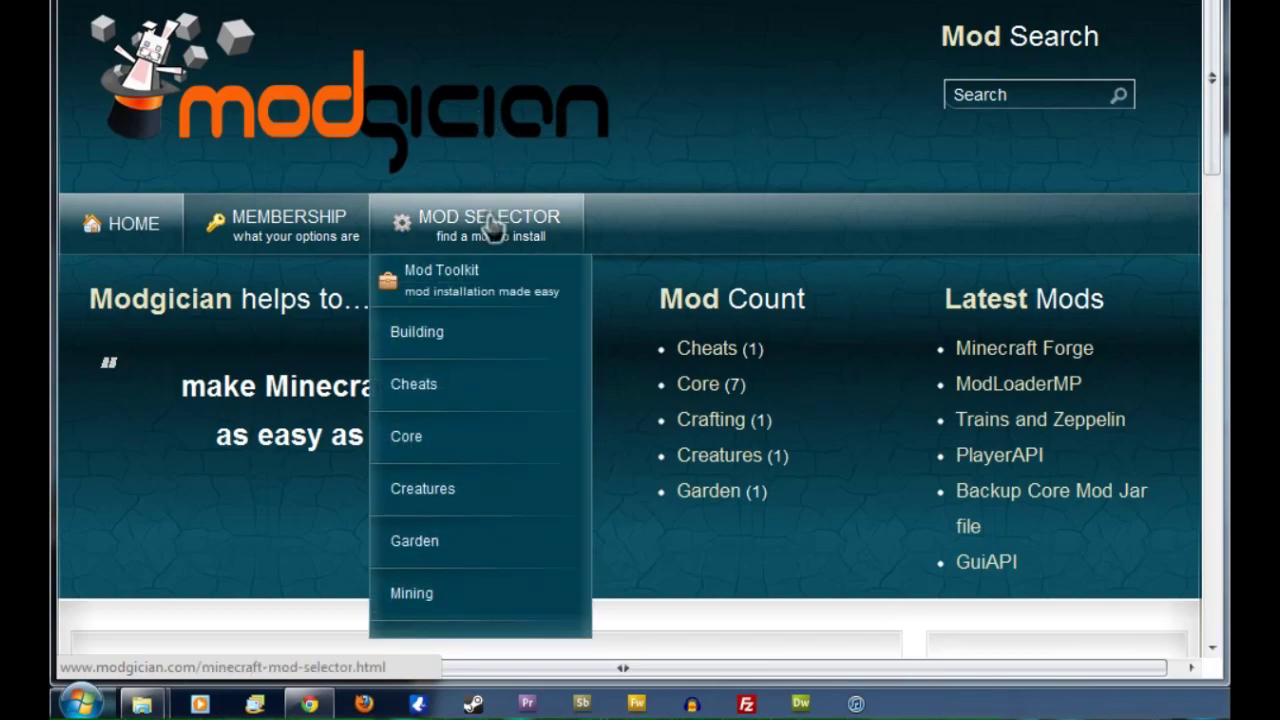
pyautogui.click(484, 457)
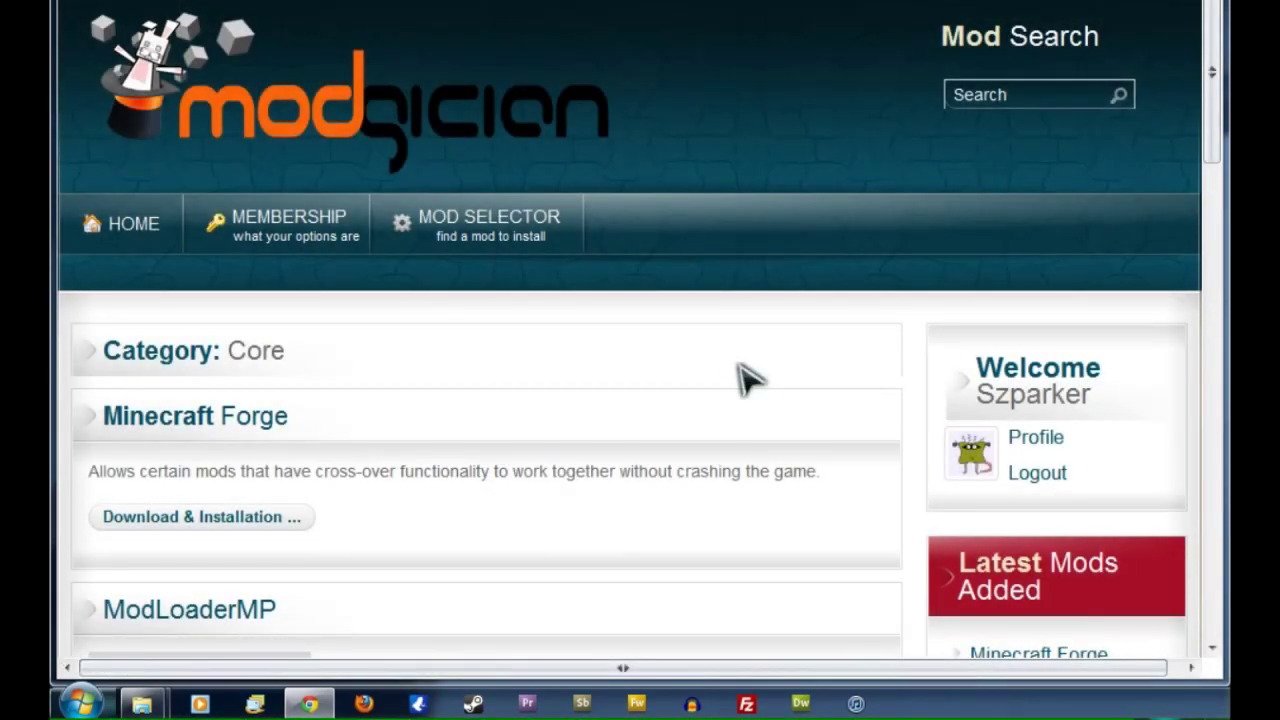
pyautogui.scroll(-5, 750, 378)
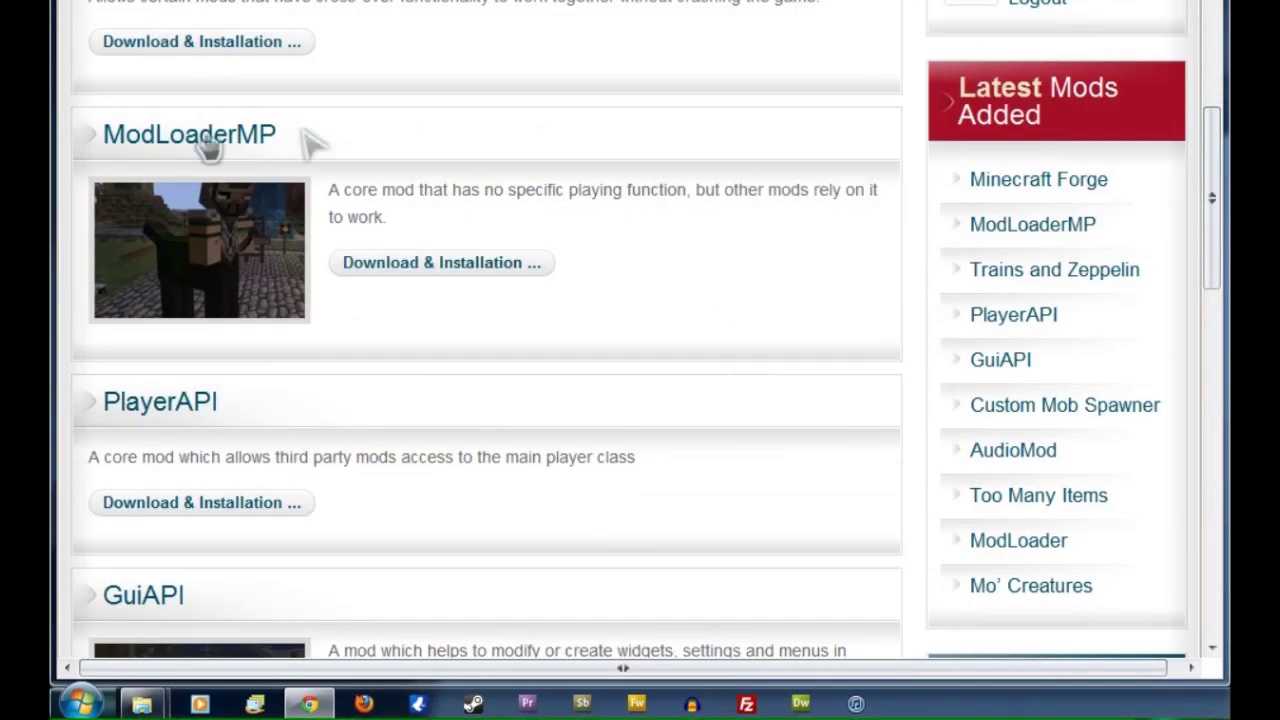
pyautogui.click(172, 146)
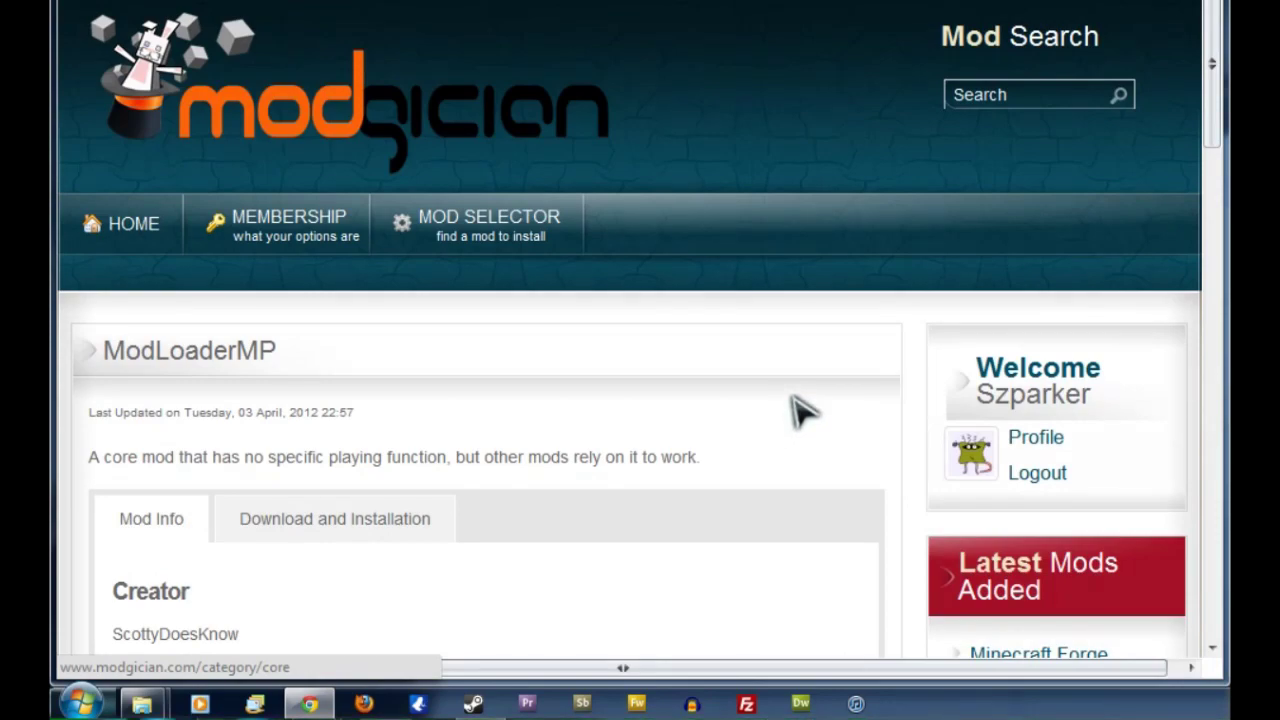
# - Open the download and installation instructions for ModLoaderMP and find the download links for each Minecraft version
pyautogui.scroll(-5, 800, 410)
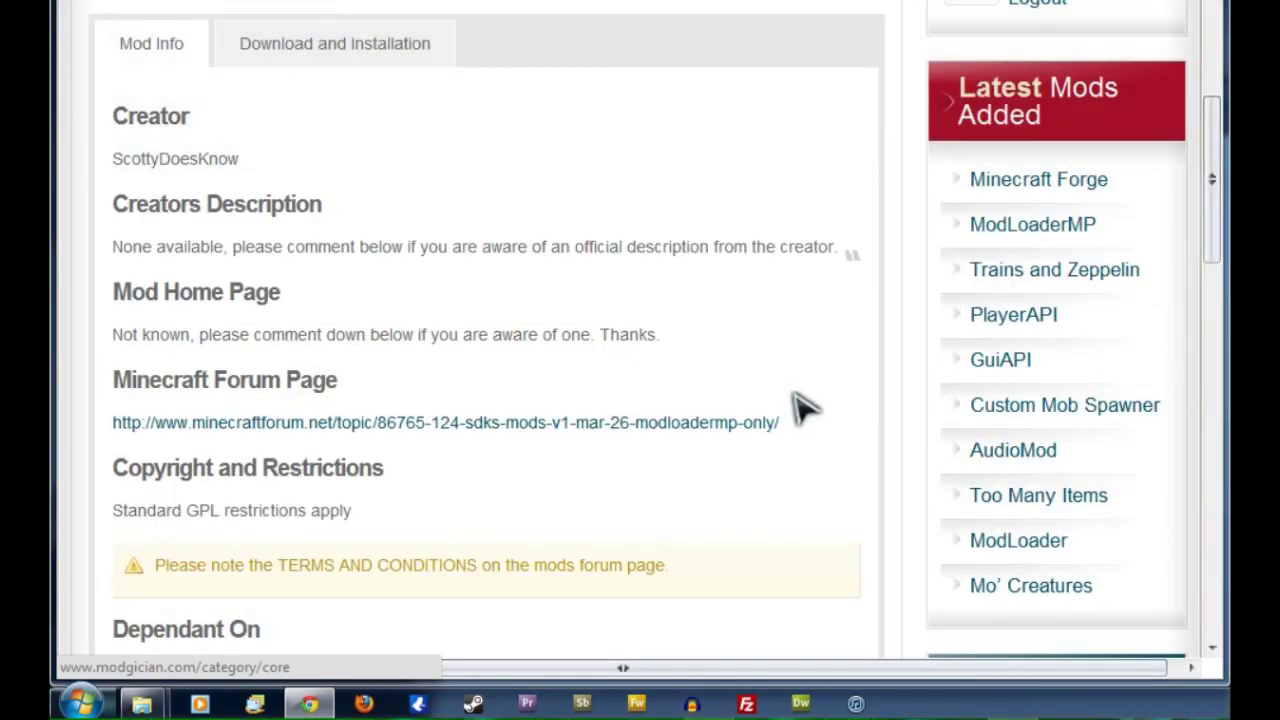
pyautogui.scroll(3, 800, 410)
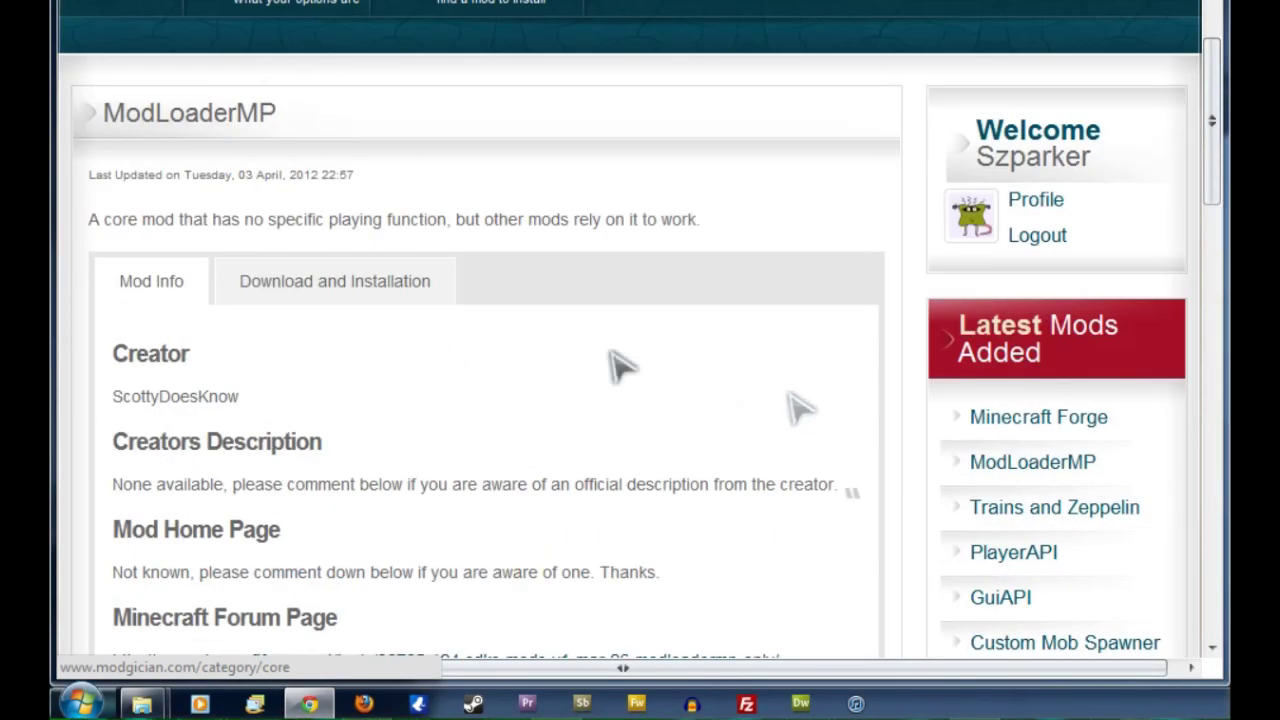
pyautogui.click(333, 285)
pyautogui.scroll(-4, 818, 375)
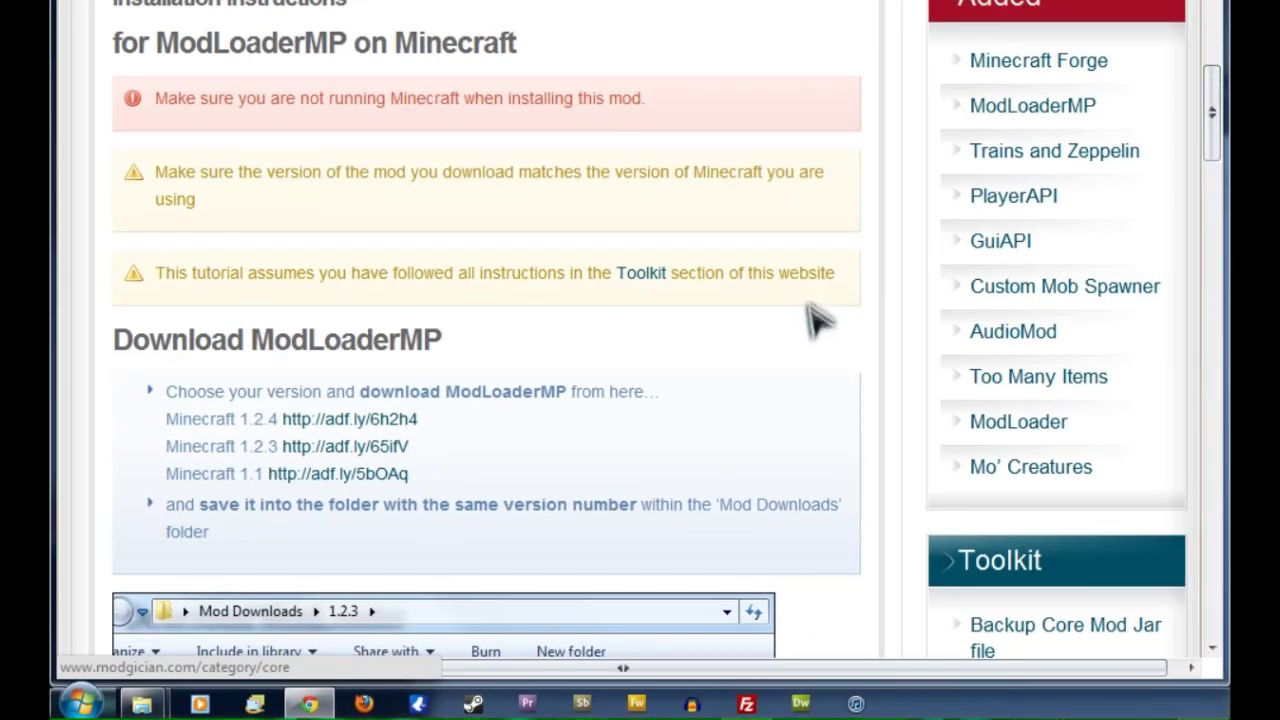
pyautogui.scroll(-3, 815, 340)
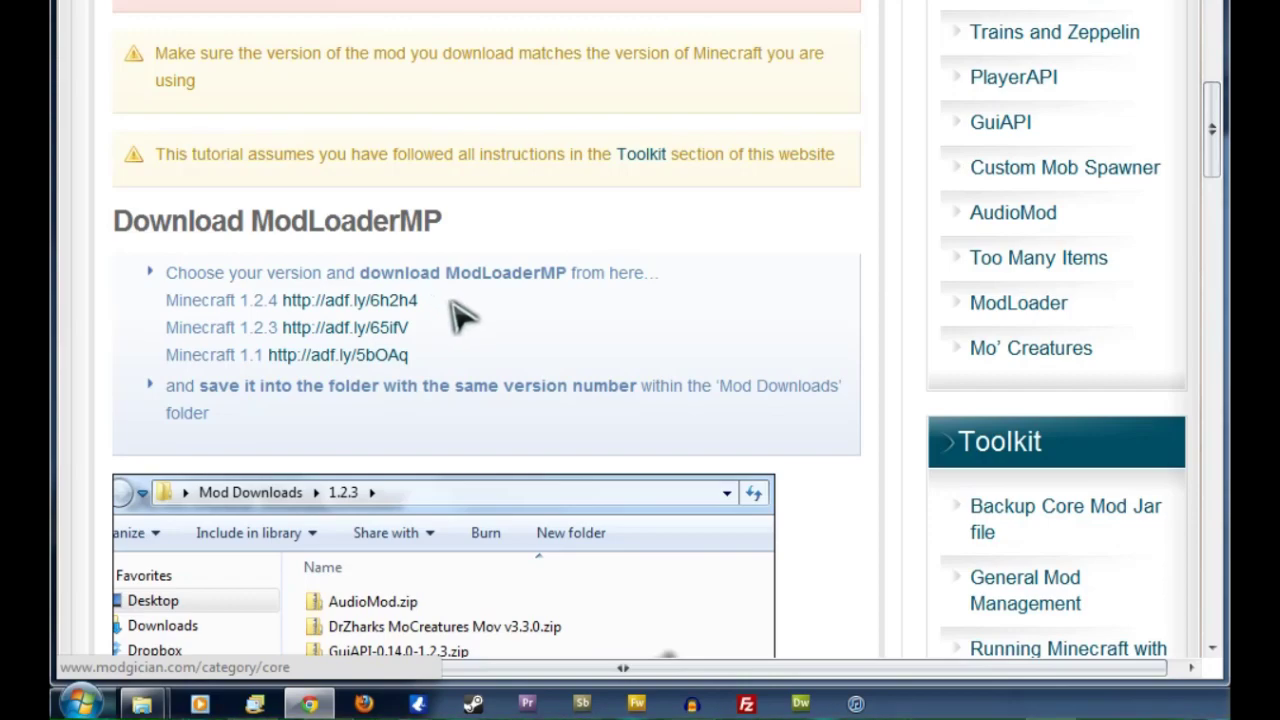
# - Download ModLoaderMP for Minecraft 1.2.4, skipping the ad, and save ModLoaderMP 1.2.4 v1.zip in the 1.2.4 folder of Mod Downloads on the desktop
pyautogui.click(333, 304)
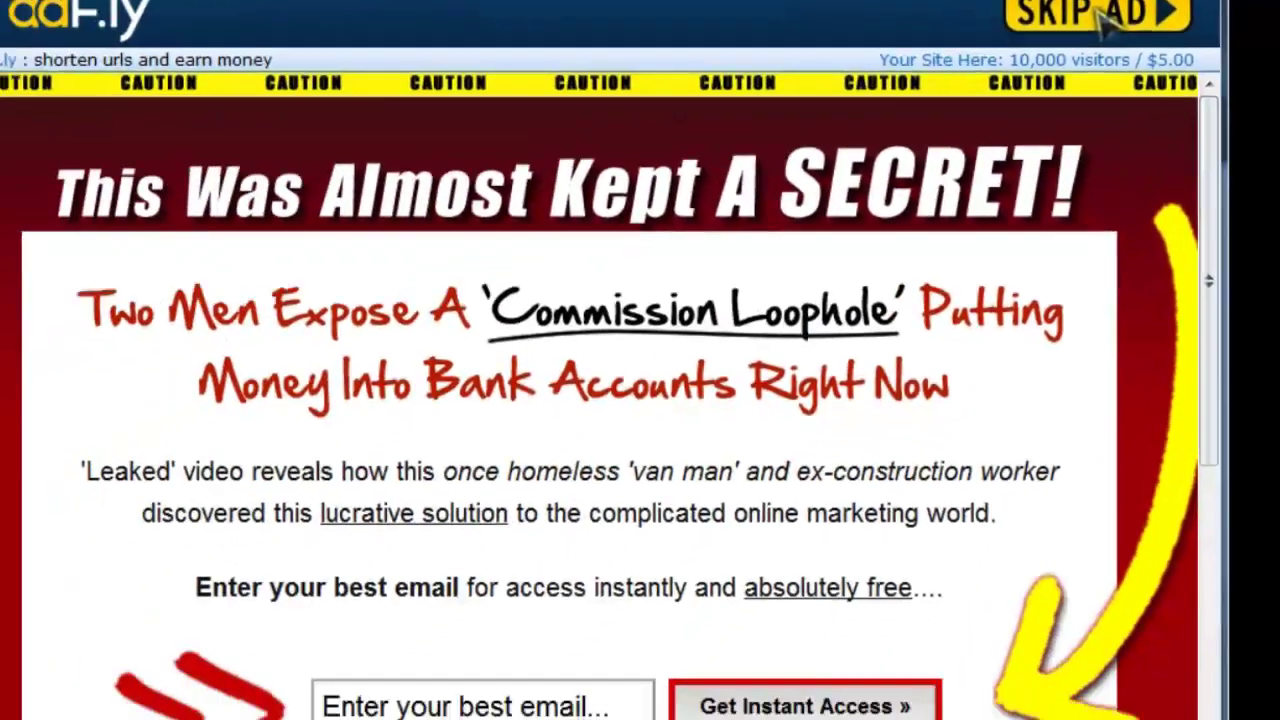
pyautogui.click(1110, 20)
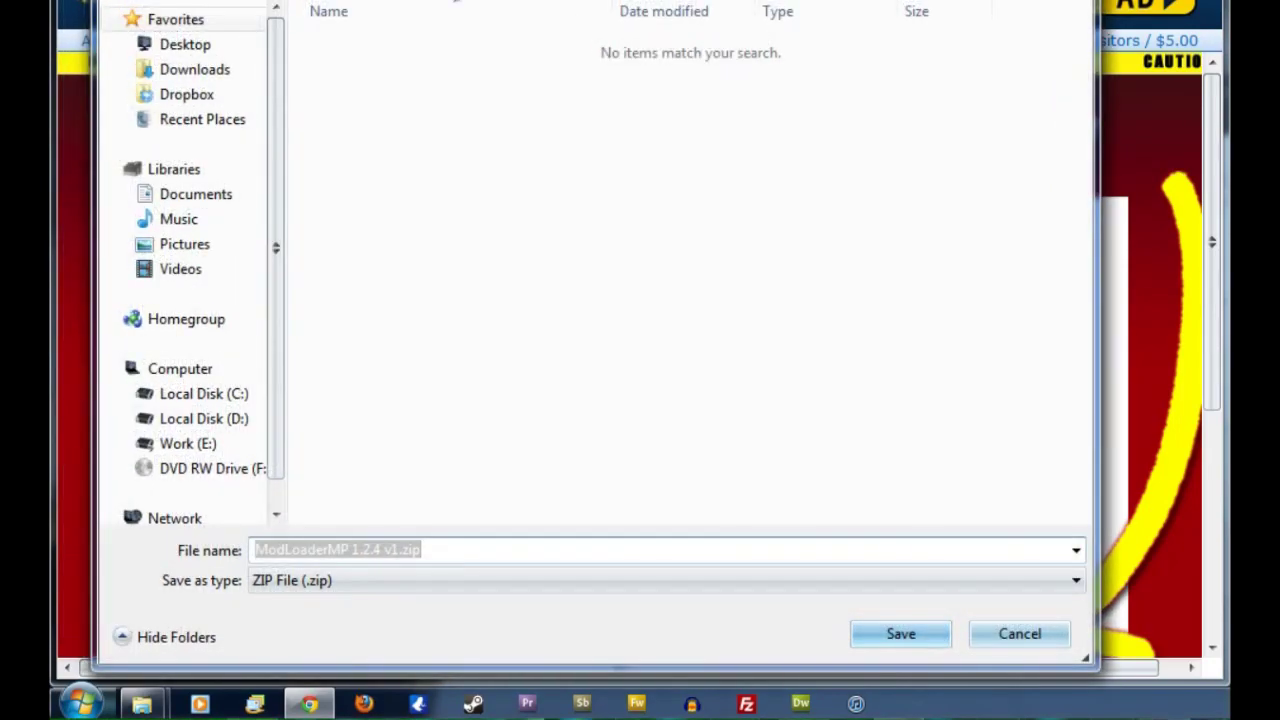
pyautogui.click(196, 72)
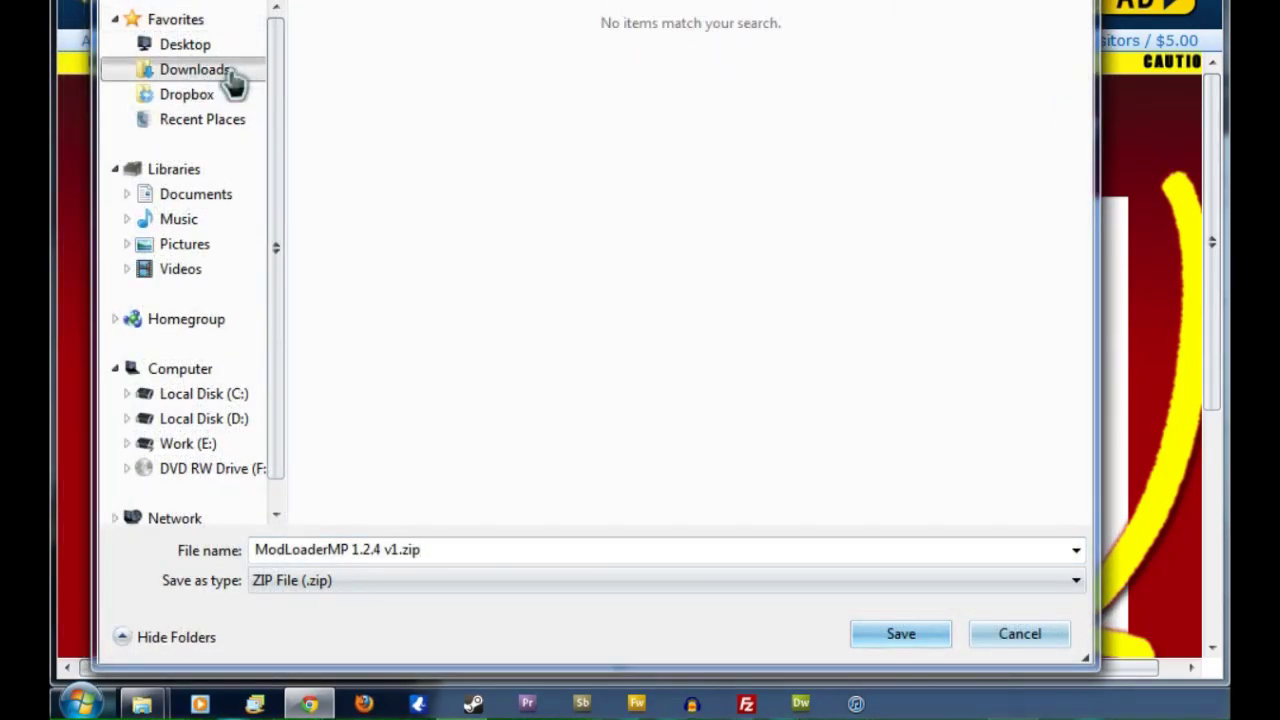
pyautogui.click(185, 50)
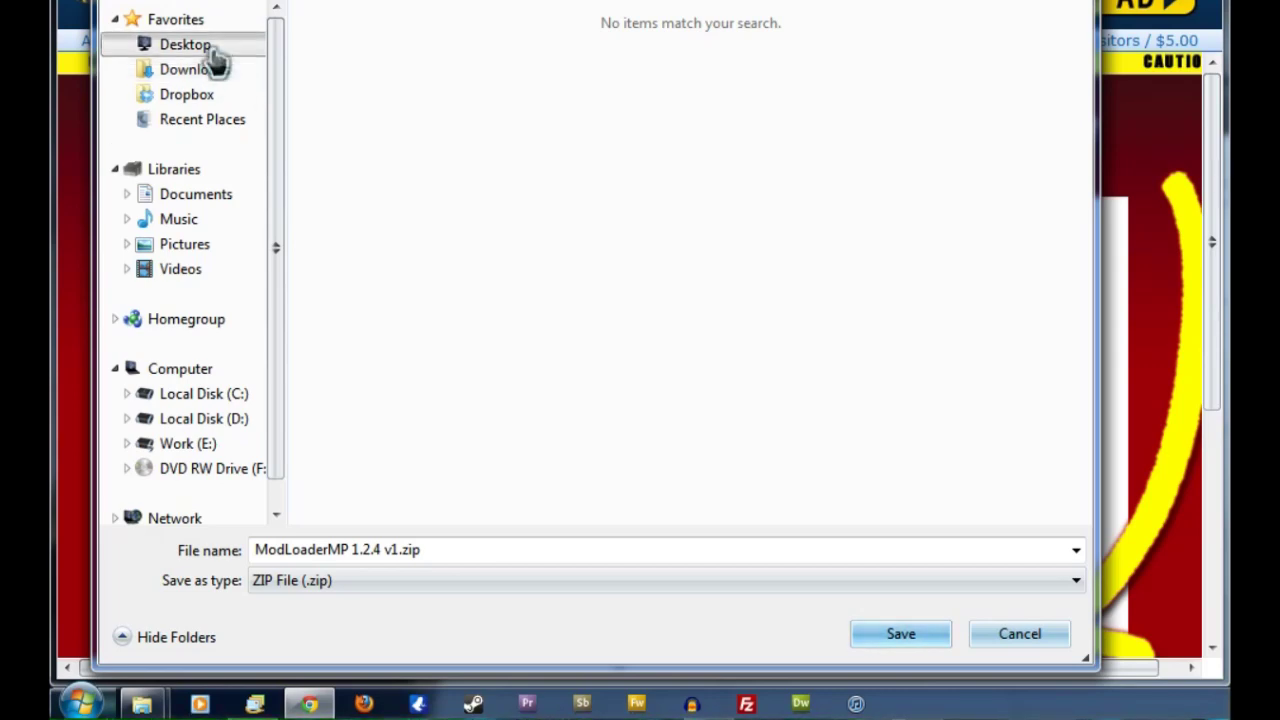
pyautogui.click(520, 230)
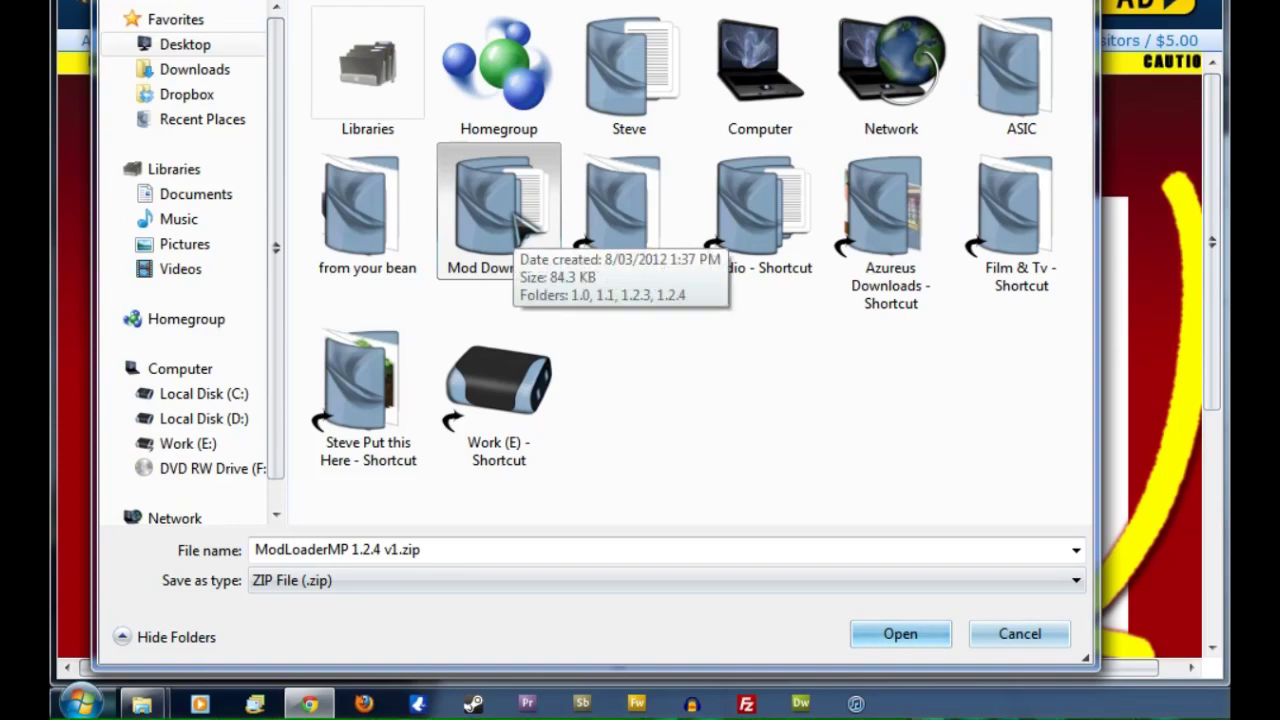
pyautogui.doubleClick(520, 228)
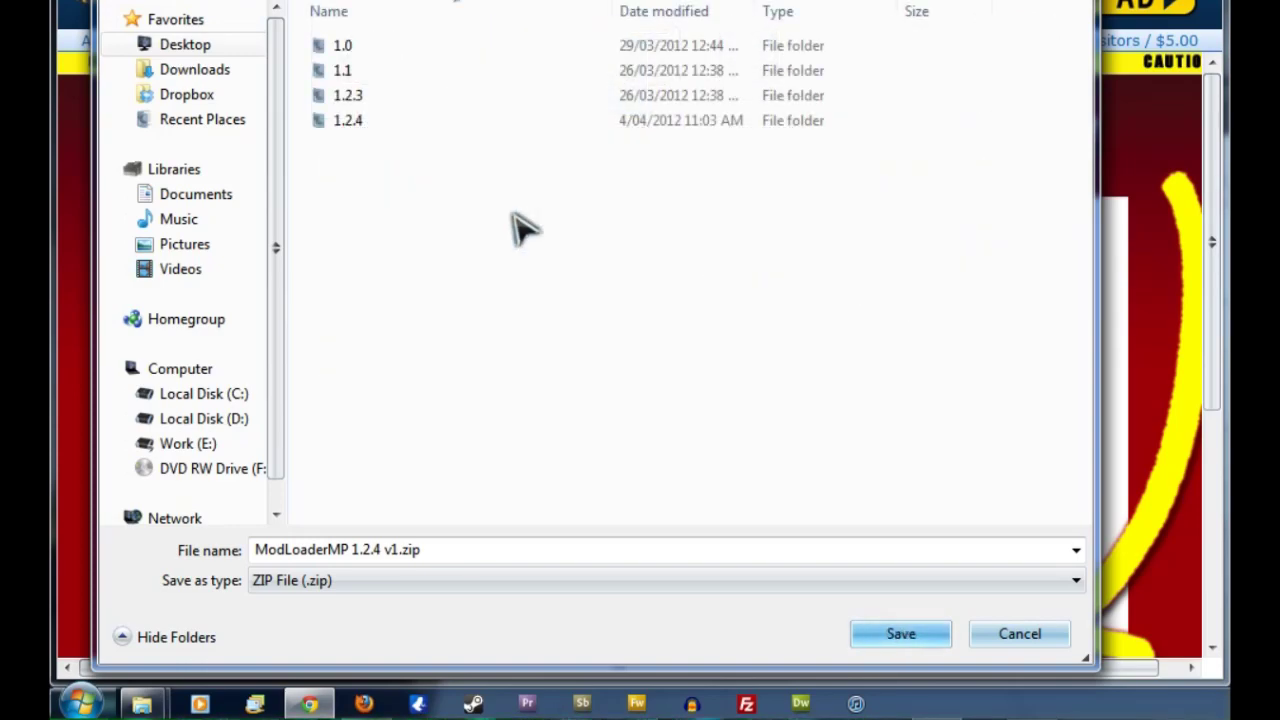
pyautogui.click(362, 122)
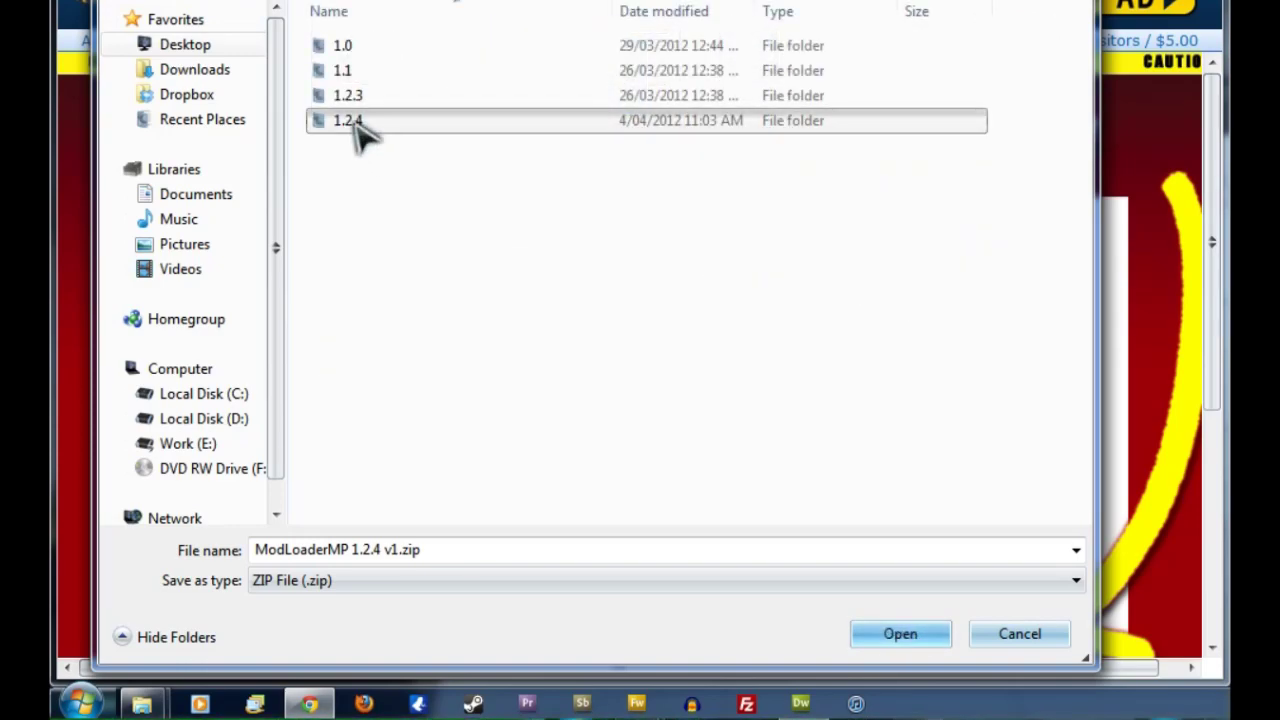
pyautogui.doubleClick(410, 128)
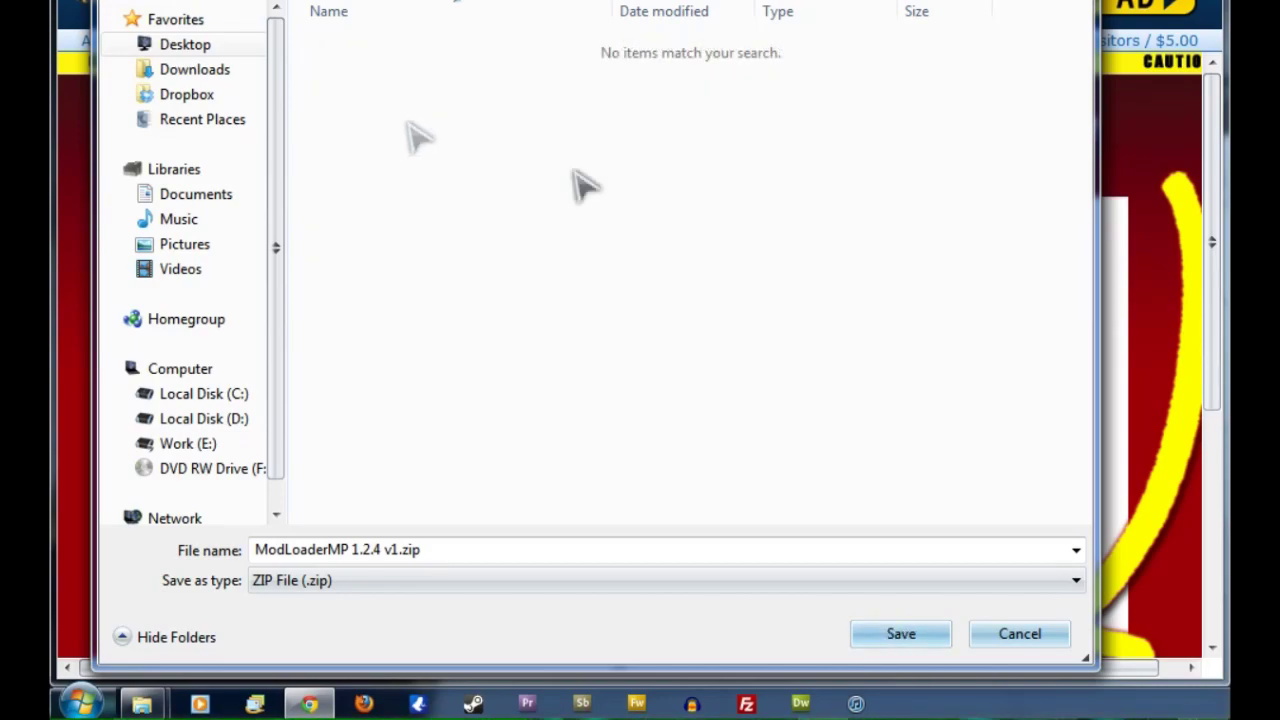
pyautogui.click(900, 636)
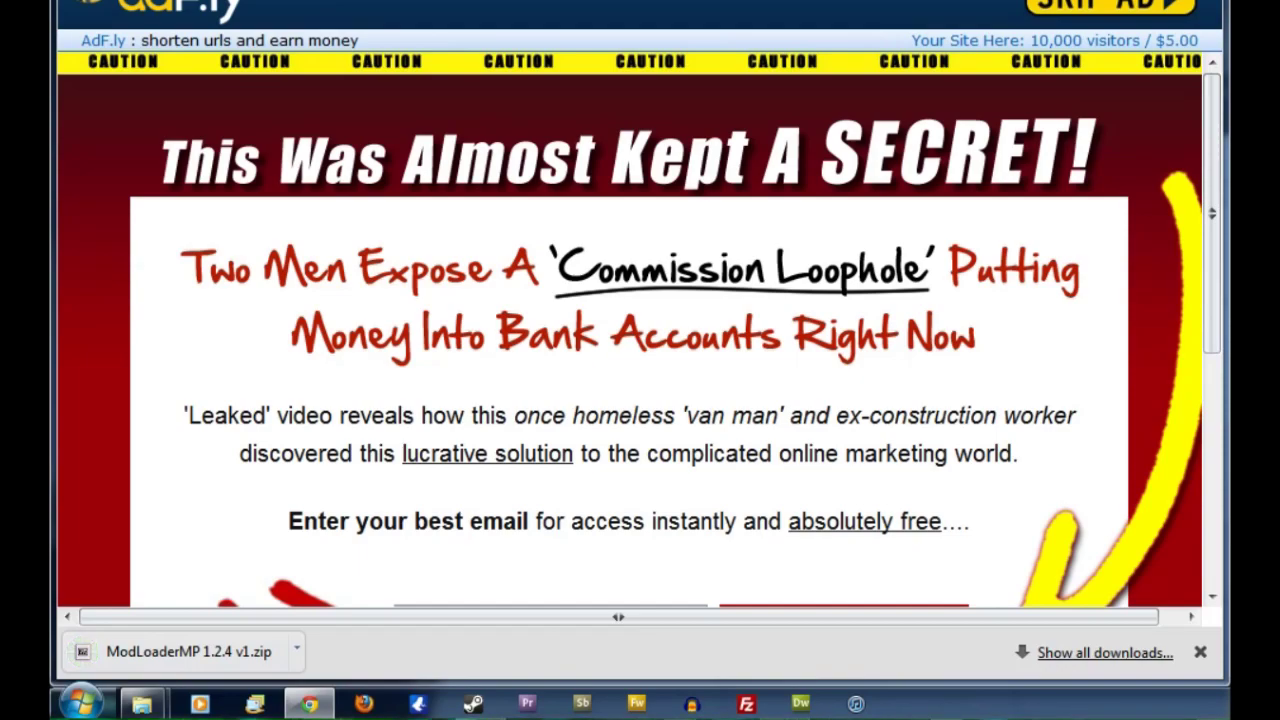
# - Close the ad page and open the 1.2.4 folder inside Mod Downloads on the desktop
pyautogui.hotkey('ctrl', 'w')
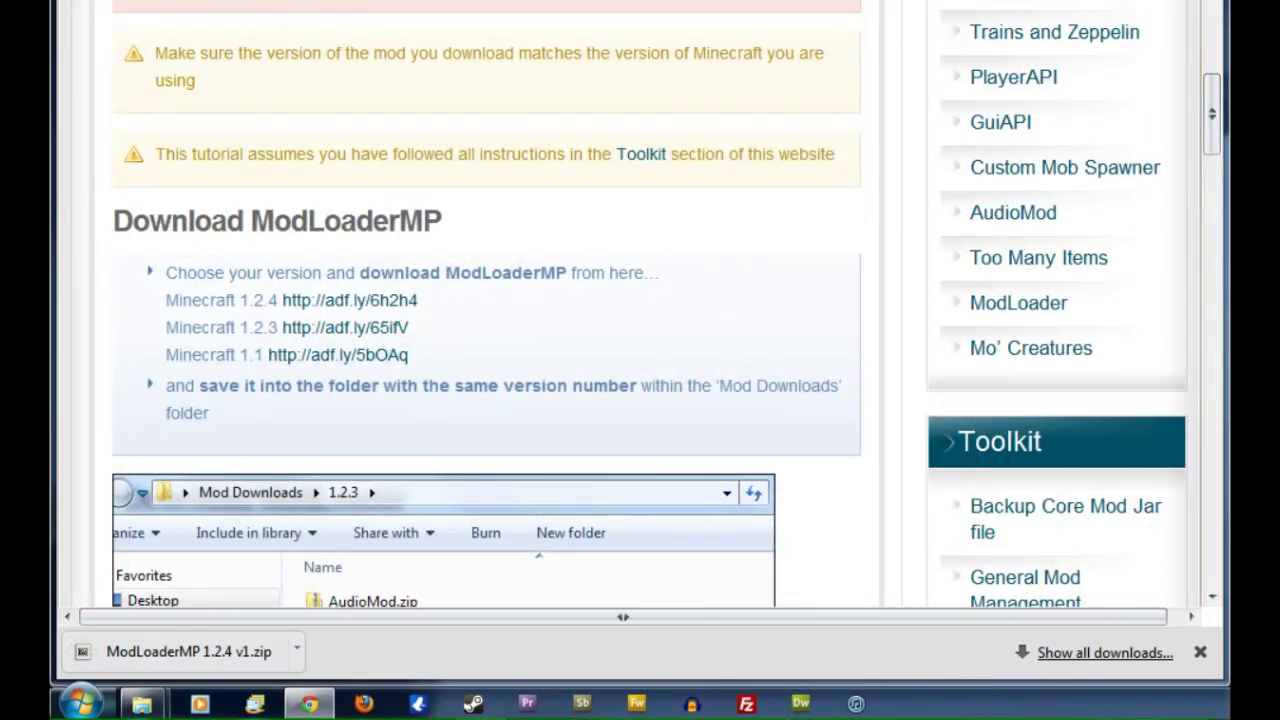
pyautogui.press('super+d')
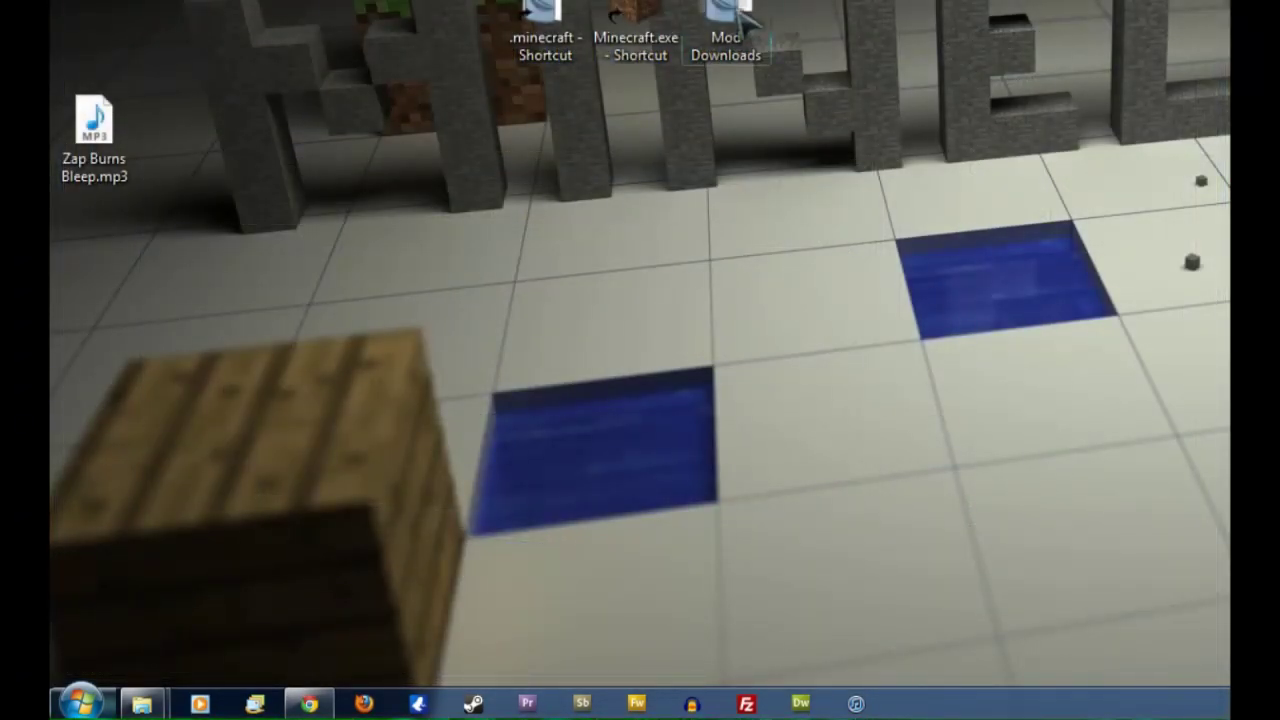
pyautogui.doubleClick(727, 25)
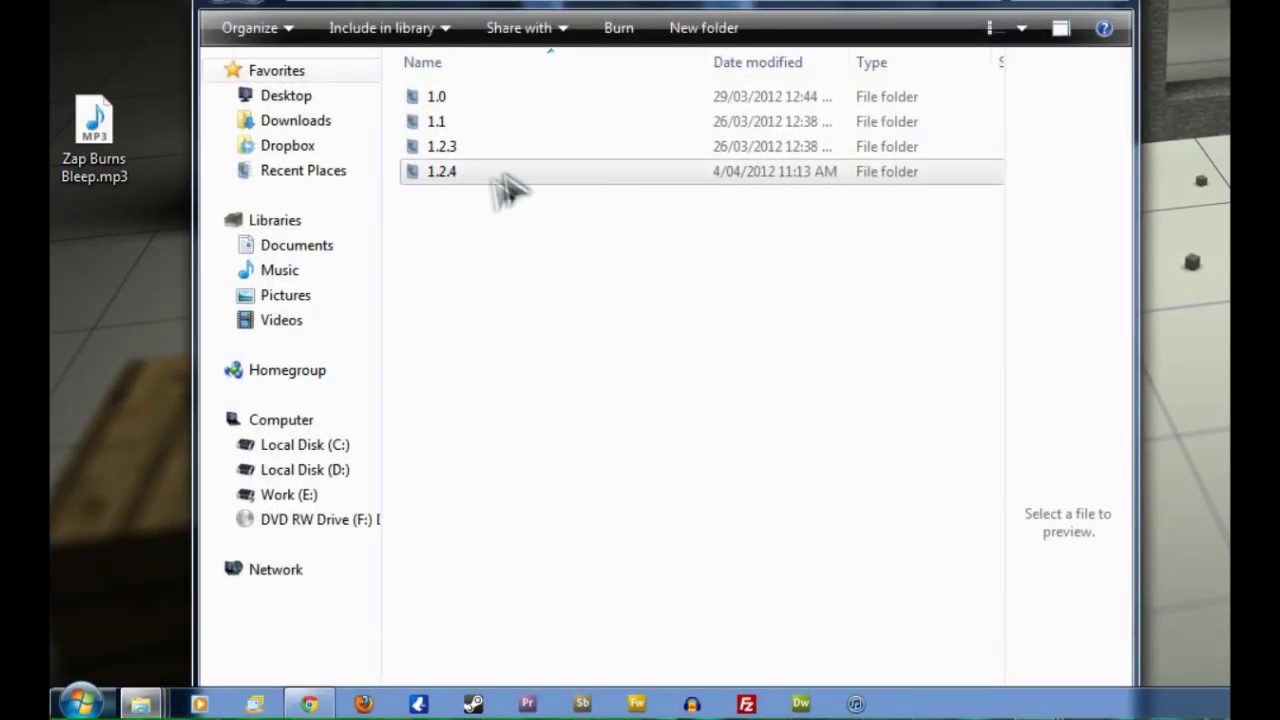
pyautogui.doubleClick(508, 186)
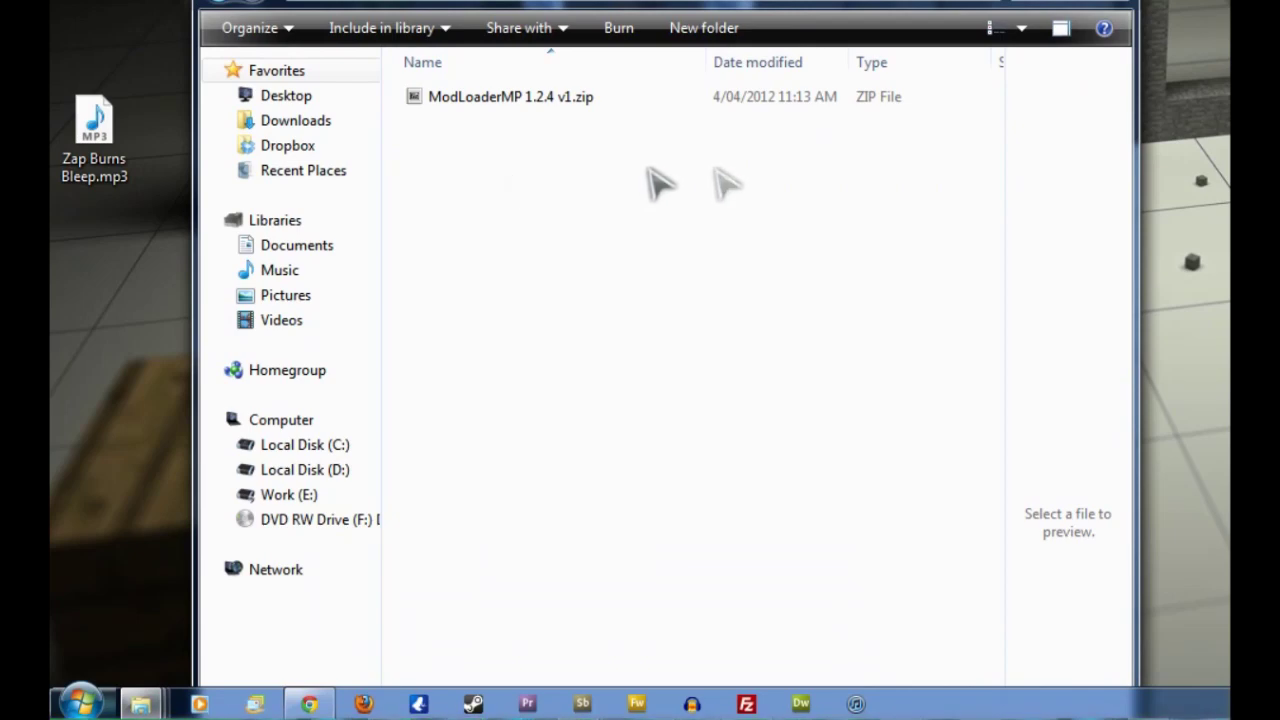
# - Open ModLoaderMP 1.2.4 v1.zip as an archive in 7-Zip and clear its folder window out of the way
pyautogui.click(508, 110)
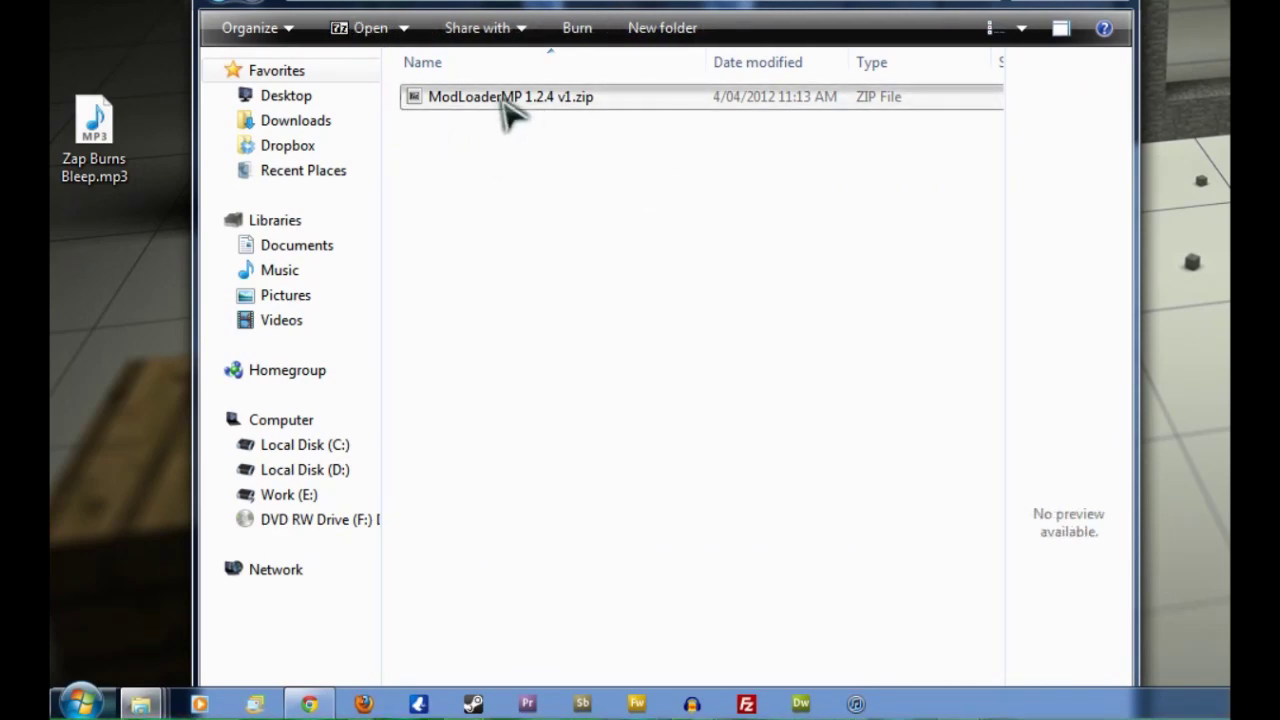
pyautogui.rightClick(508, 110)
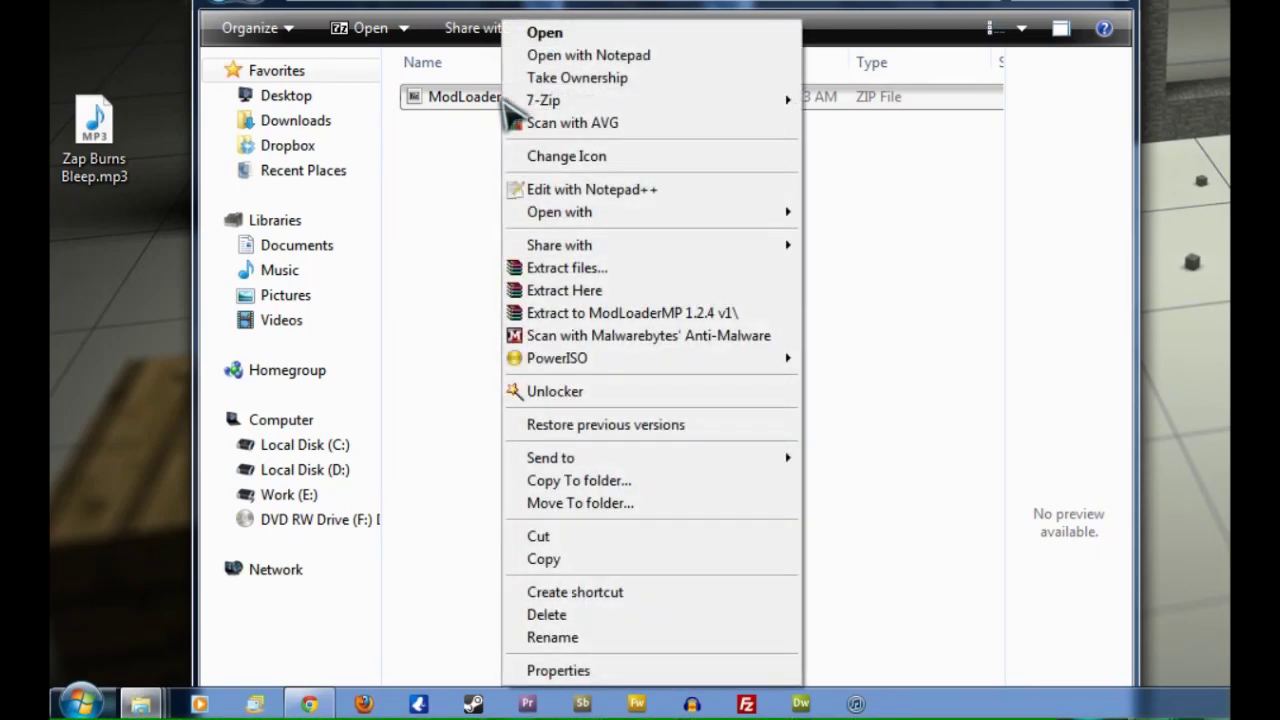
pyautogui.moveTo(605, 104)
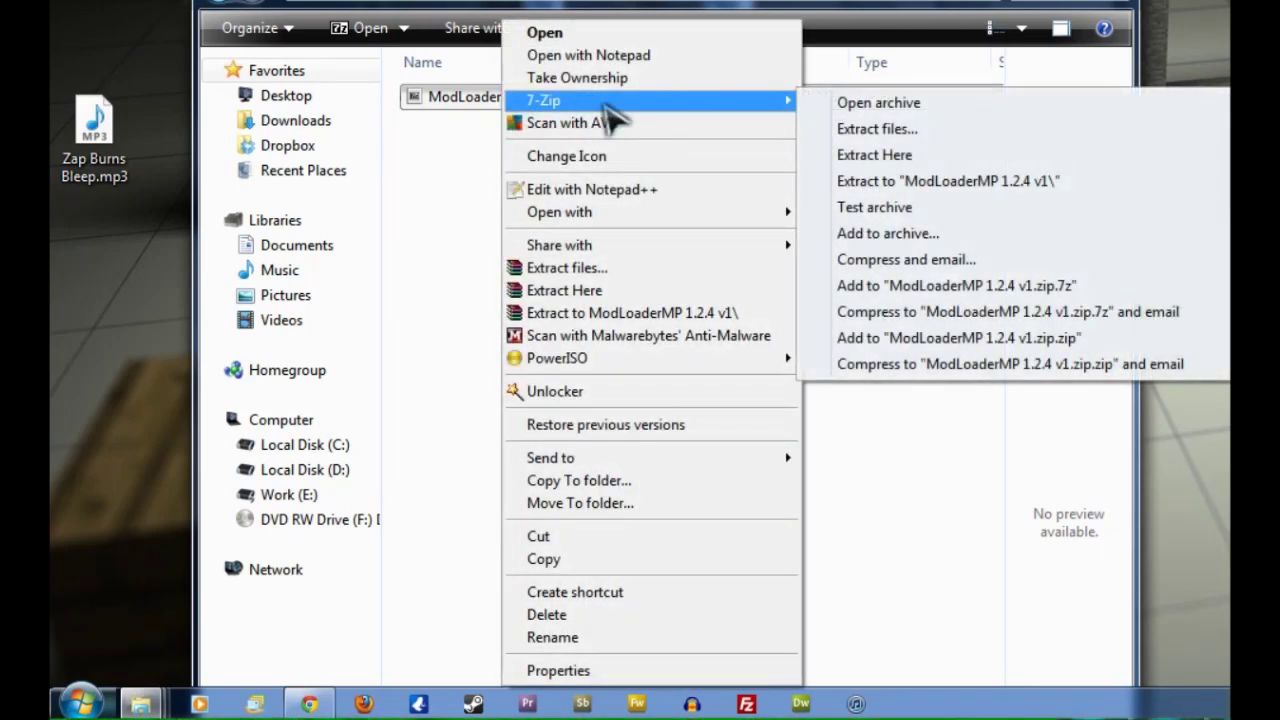
pyautogui.click(1020, 105)
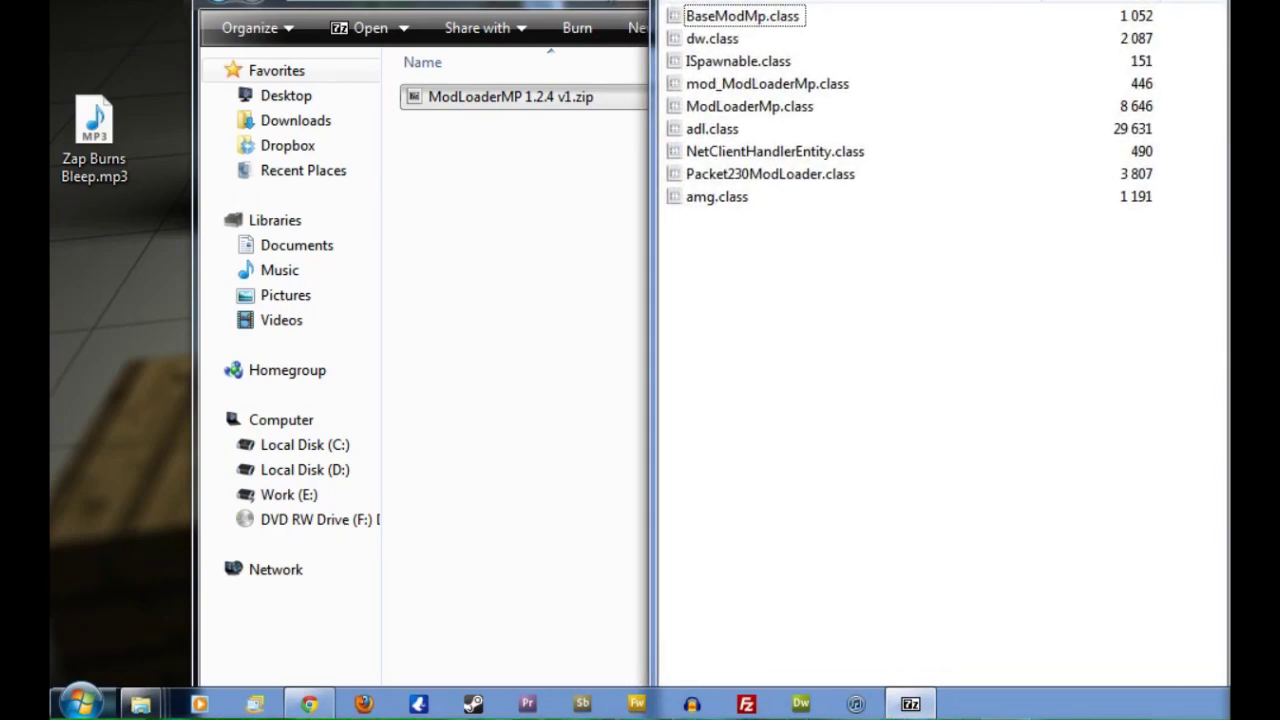
pyautogui.hotkey('alt', 'Tab')
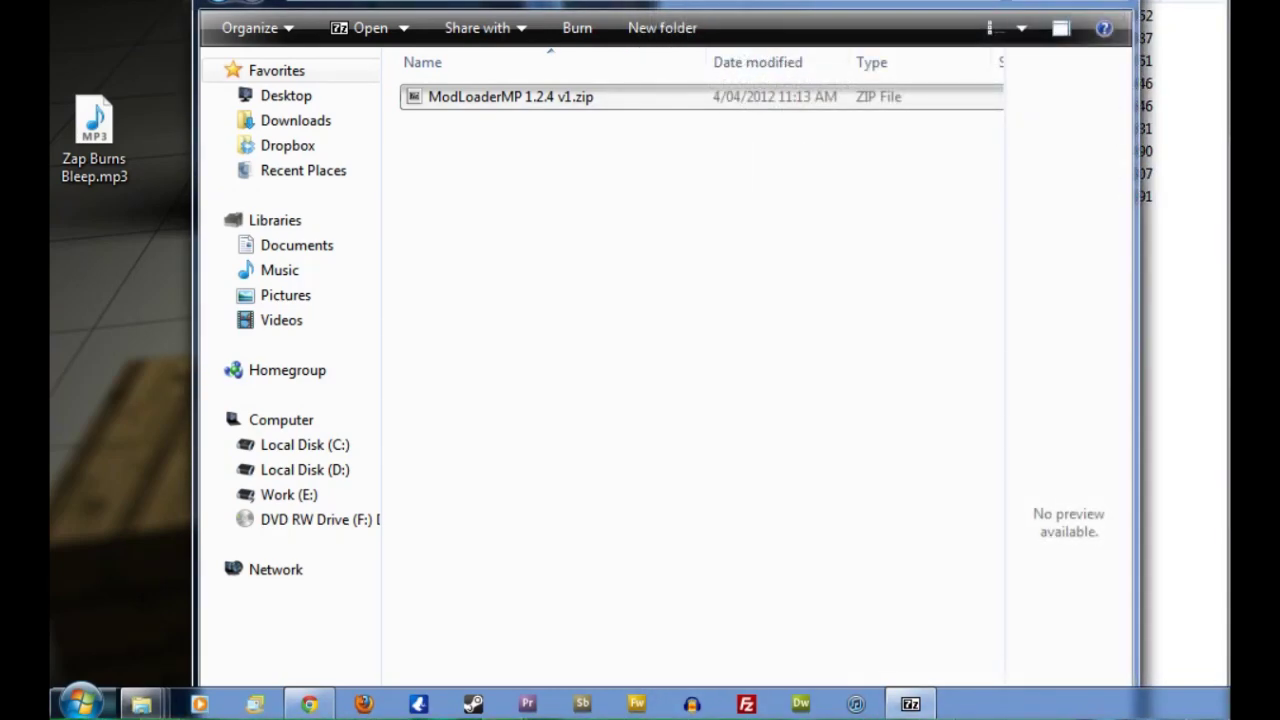
pyautogui.hotkey('alt', 'Tab')
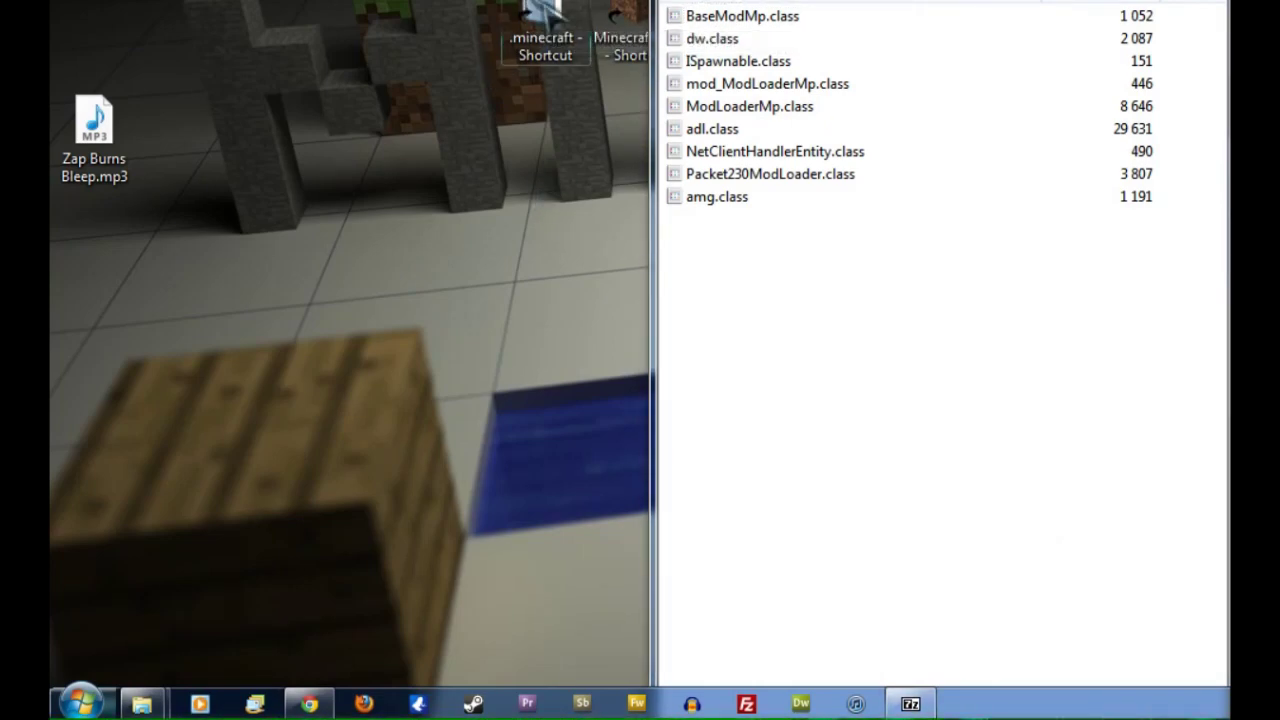
# - Open minecraft.jar from the bin folder of .minecraft as an archive in 7-Zip
pyautogui.doubleClick(538, 8)
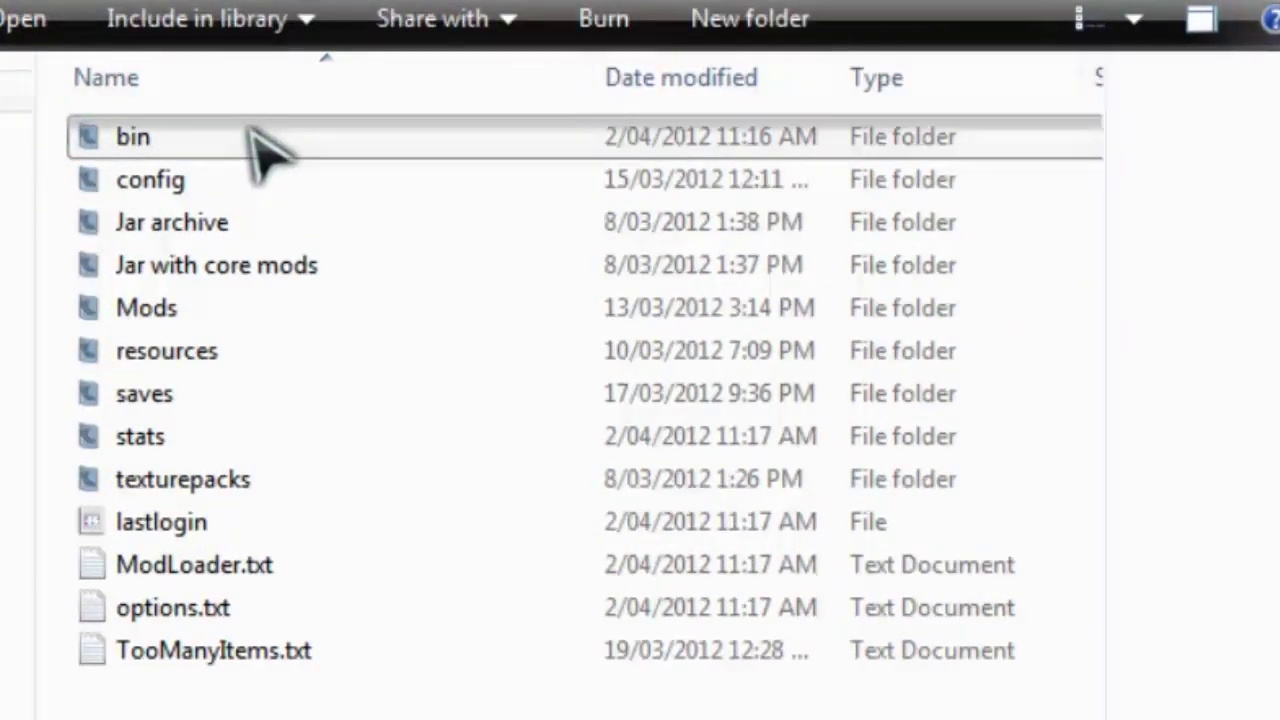
pyautogui.doubleClick(300, 140)
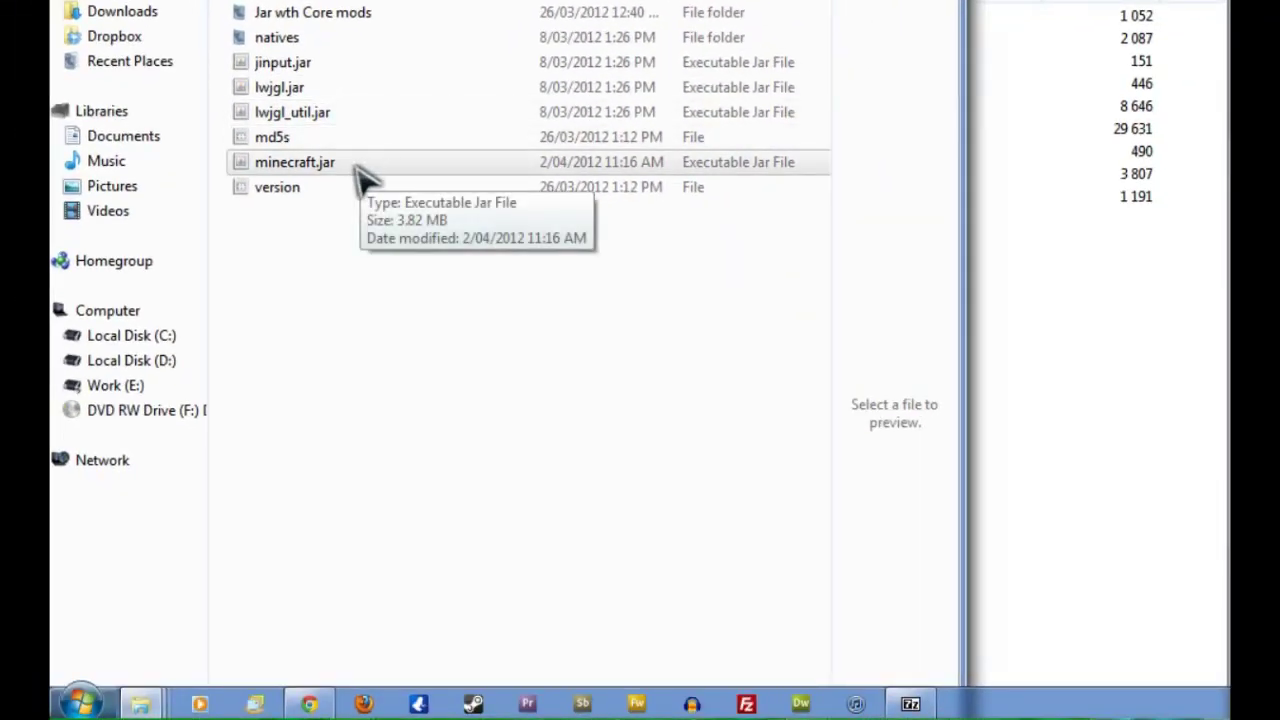
pyautogui.click(354, 177)
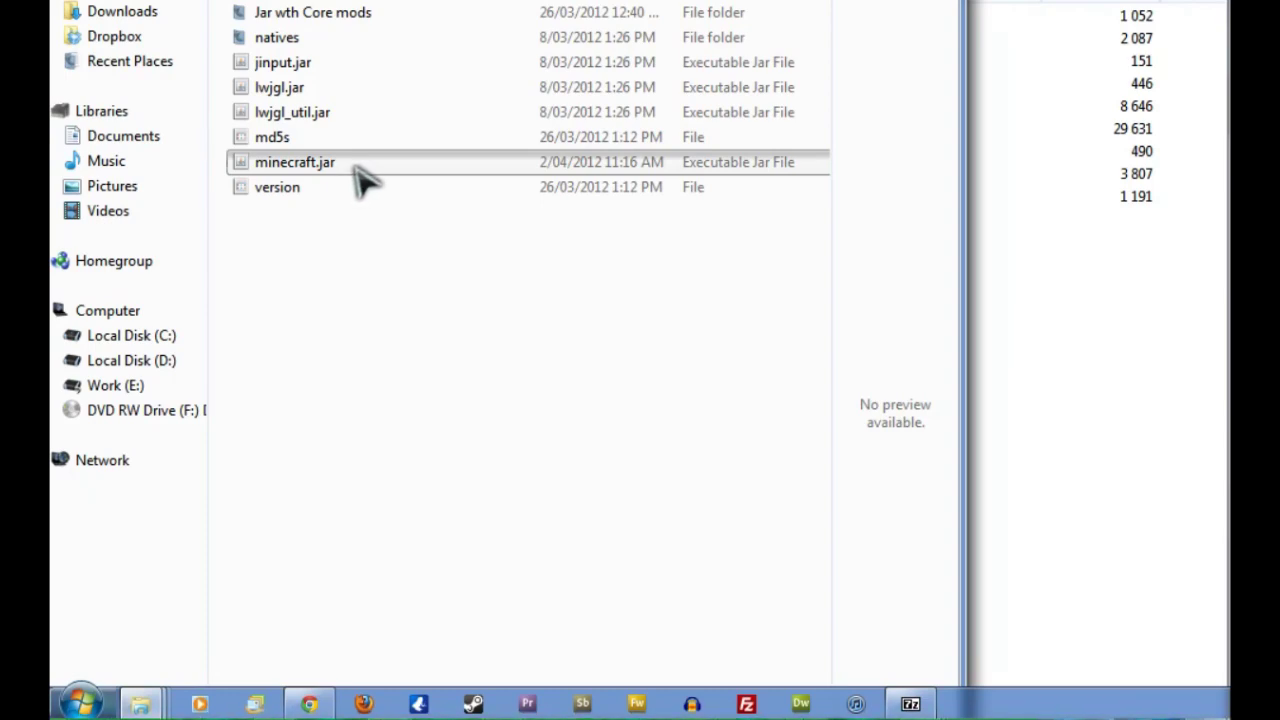
pyautogui.rightClick(358, 166)
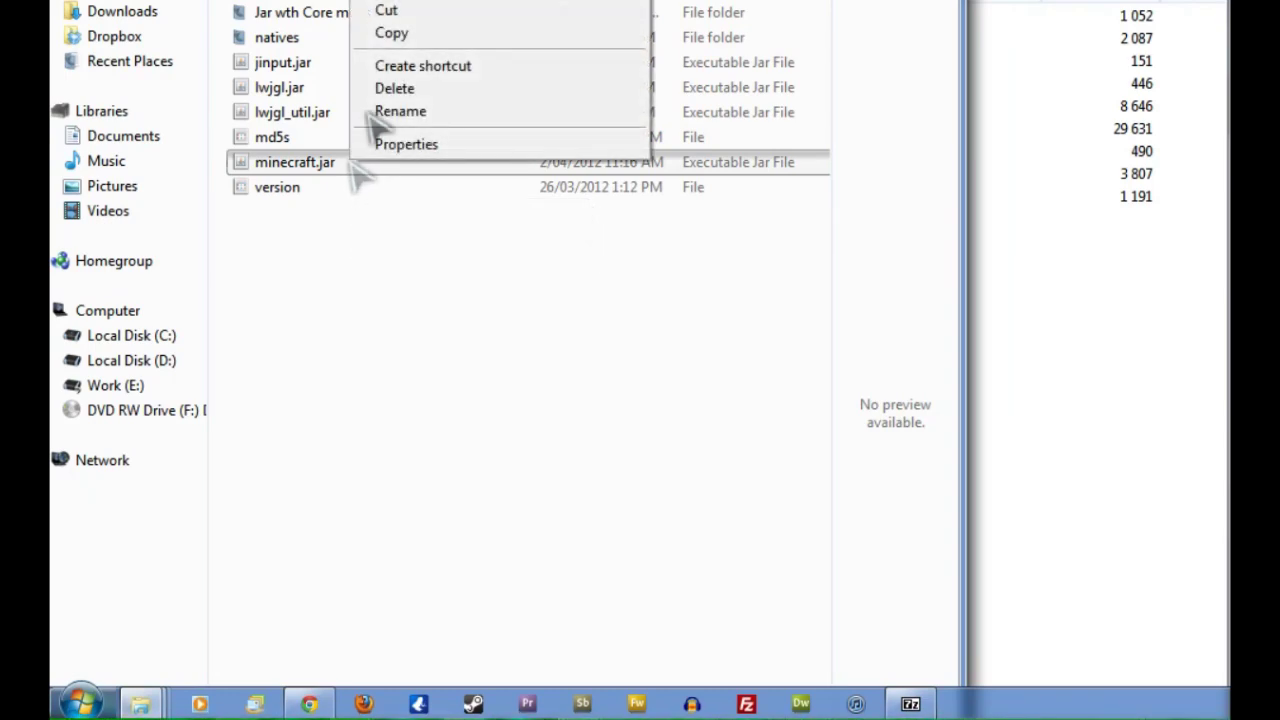
pyautogui.click(480, 2)
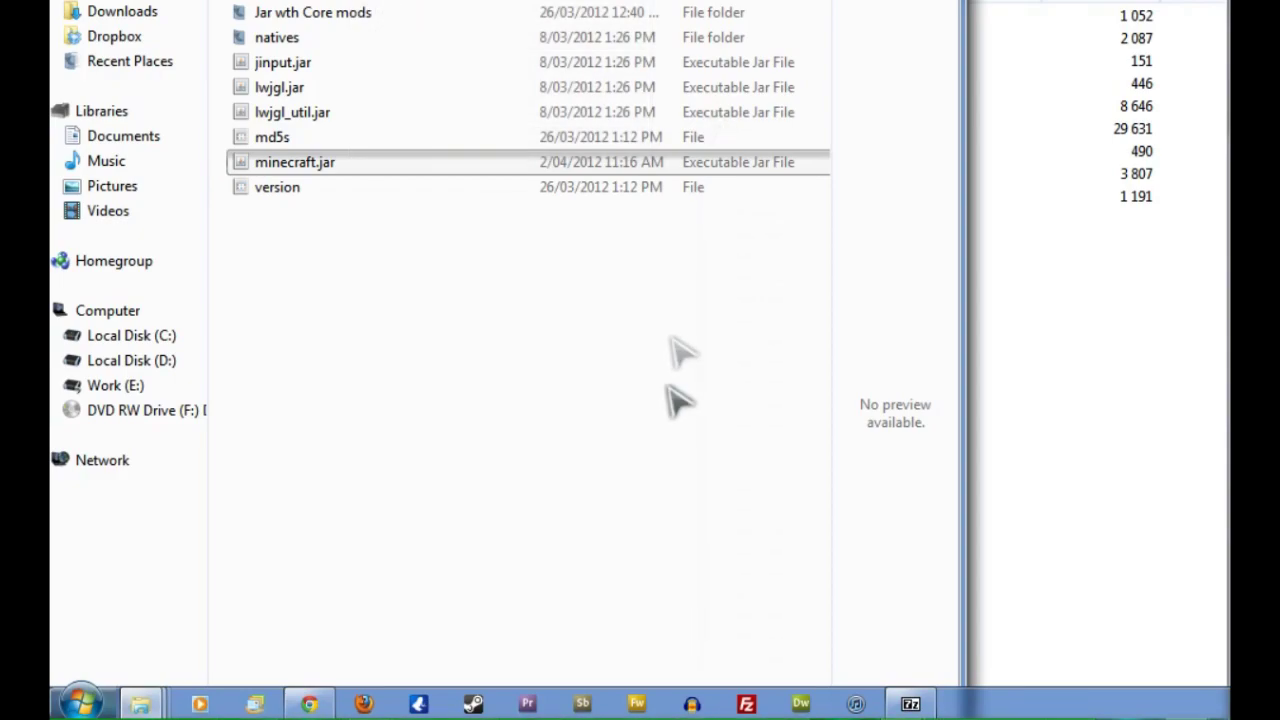
# - Arrange the minecraft.jar and ModLoaderMP archive windows side by side
pyautogui.press('super+Left')
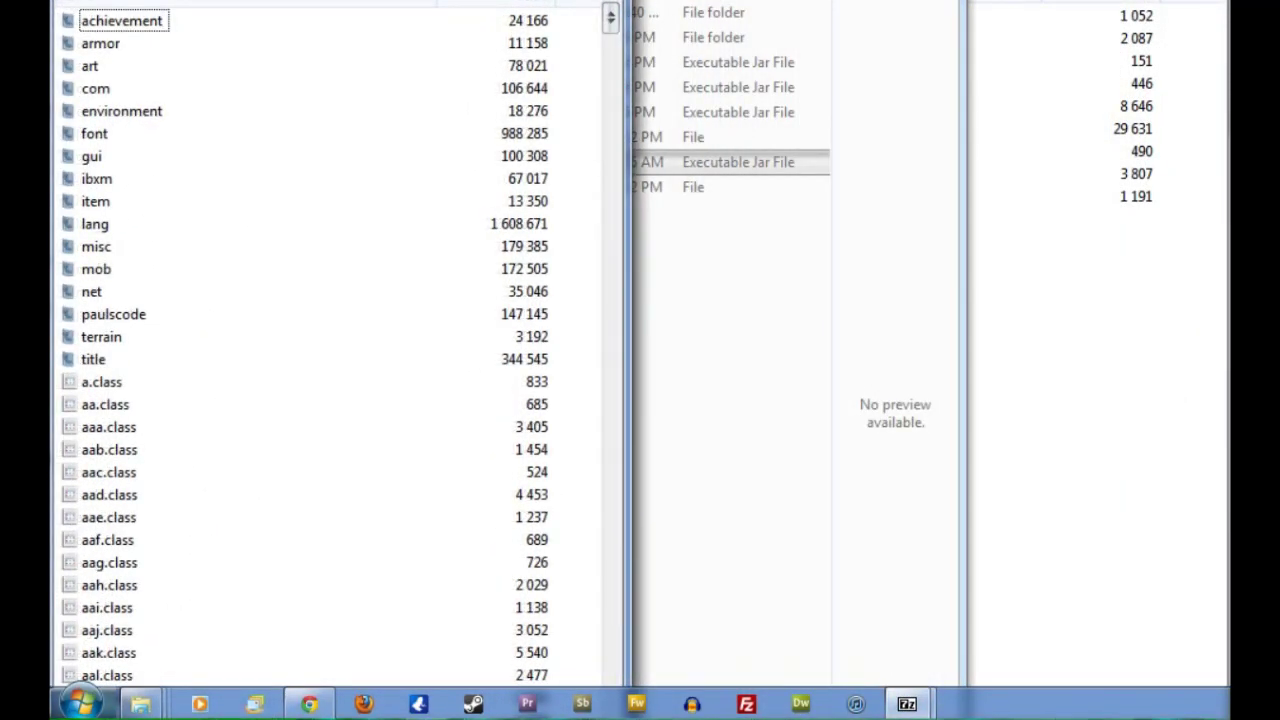
pyautogui.hotkey('alt', 'Tab')
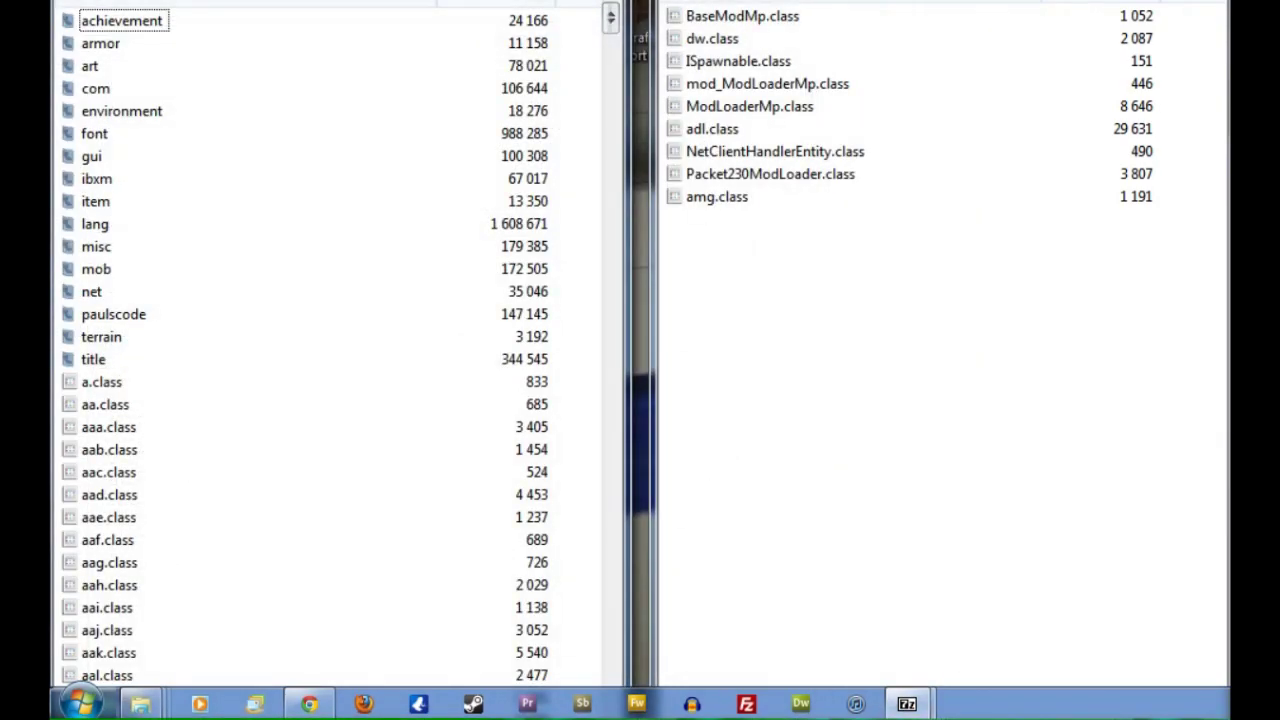
pyautogui.click(967, 350)
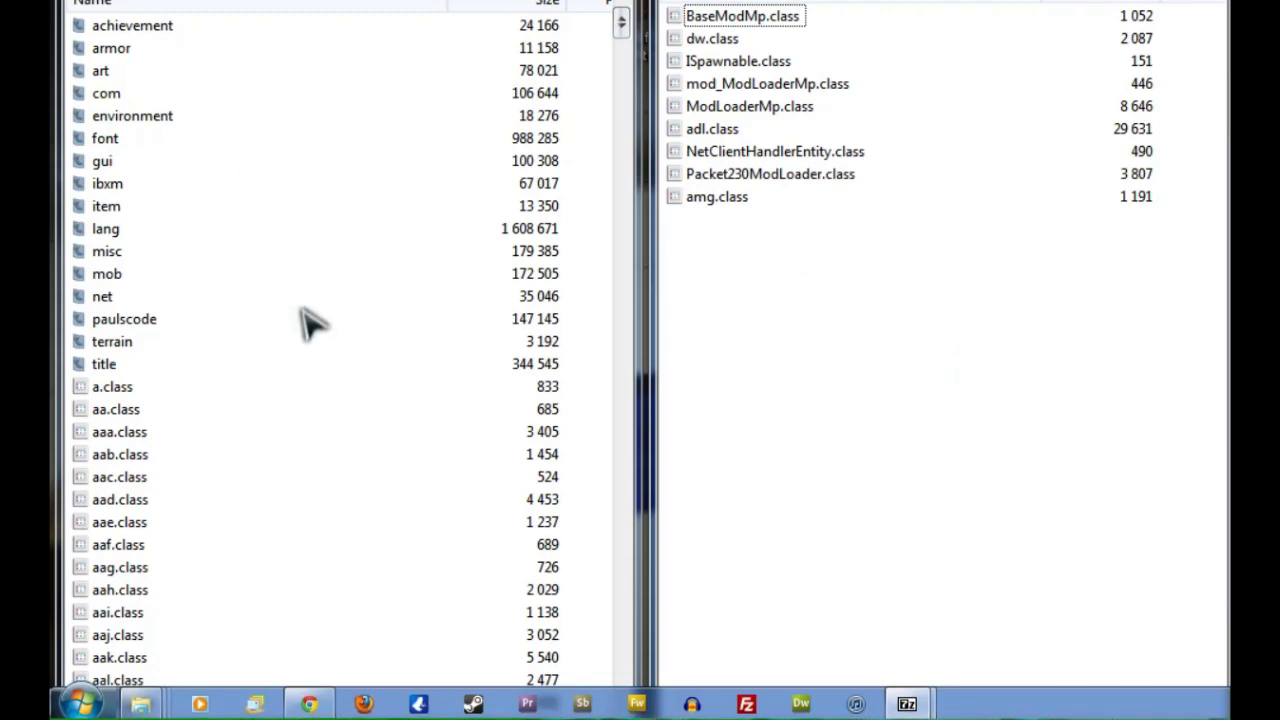
# - Copy all ModLoaderMP class files from the mod archive into the root of minecraft.jar and confirm the copy
pyautogui.moveTo(873, 318); pyautogui.dragTo(693, 32)
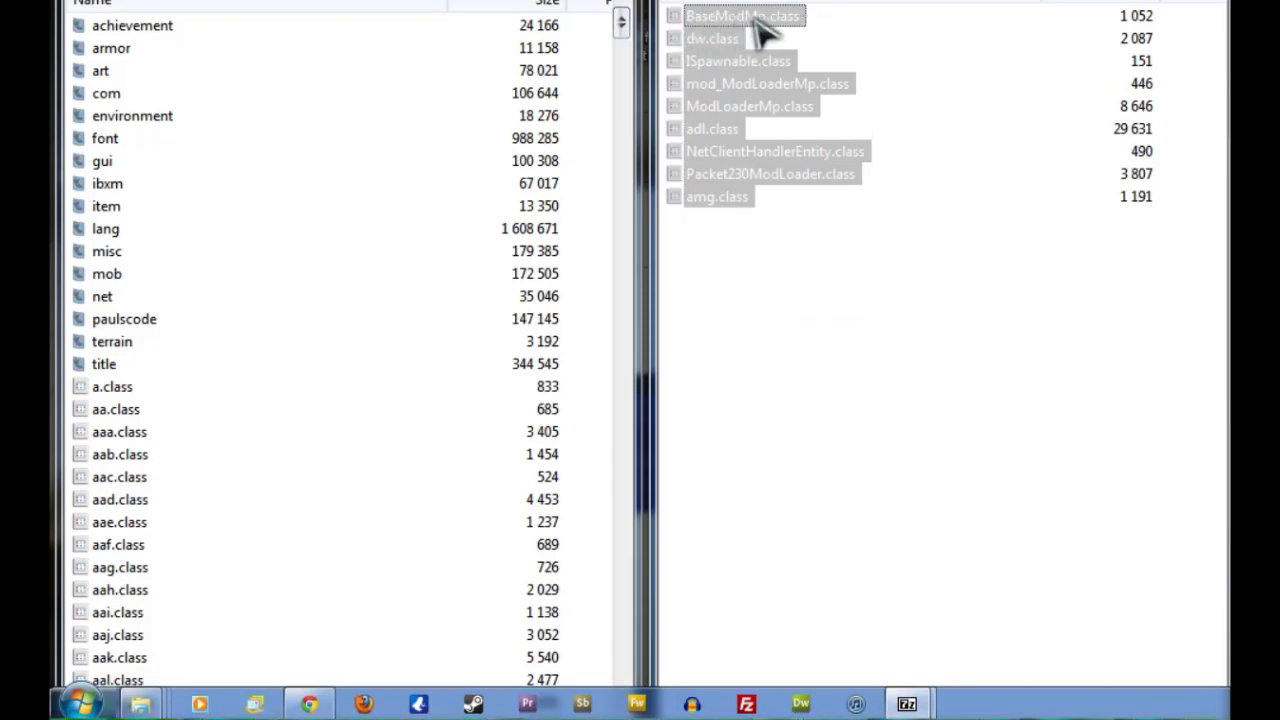
pyautogui.moveTo(758, 30); pyautogui.dragTo(356, 228)
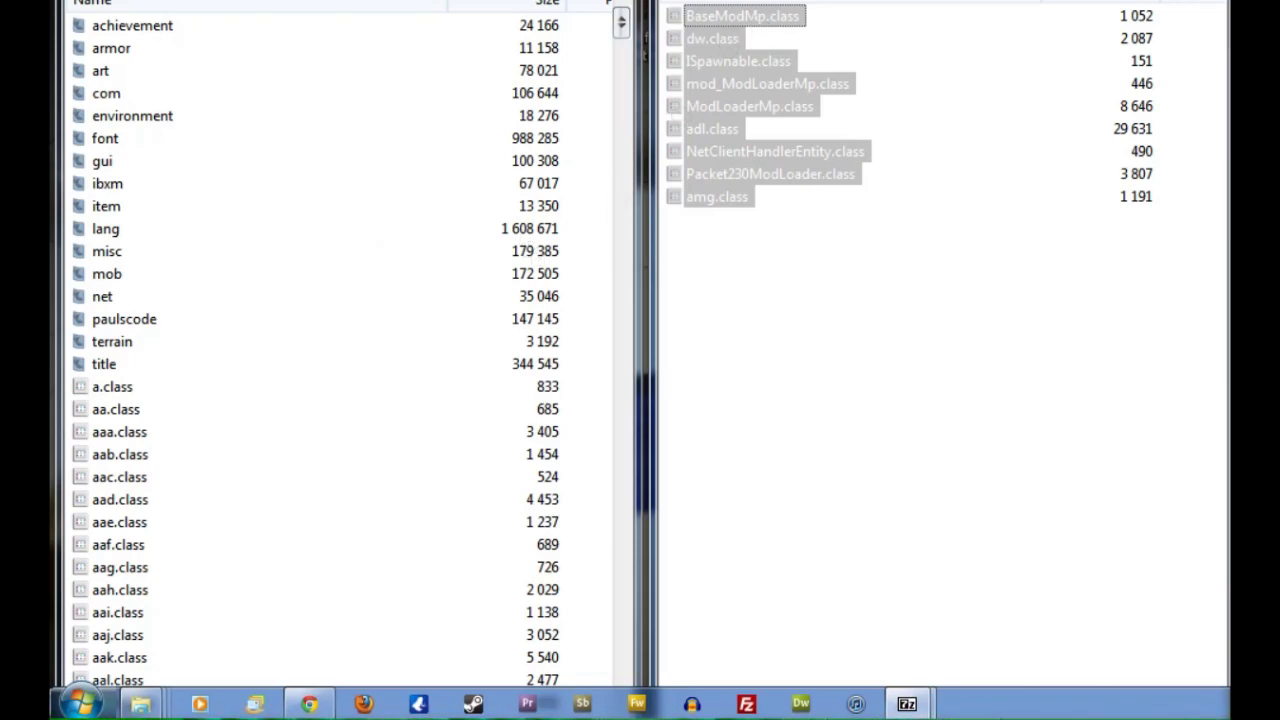
pyautogui.moveTo(1128, 34); pyautogui.dragTo(725, 160)
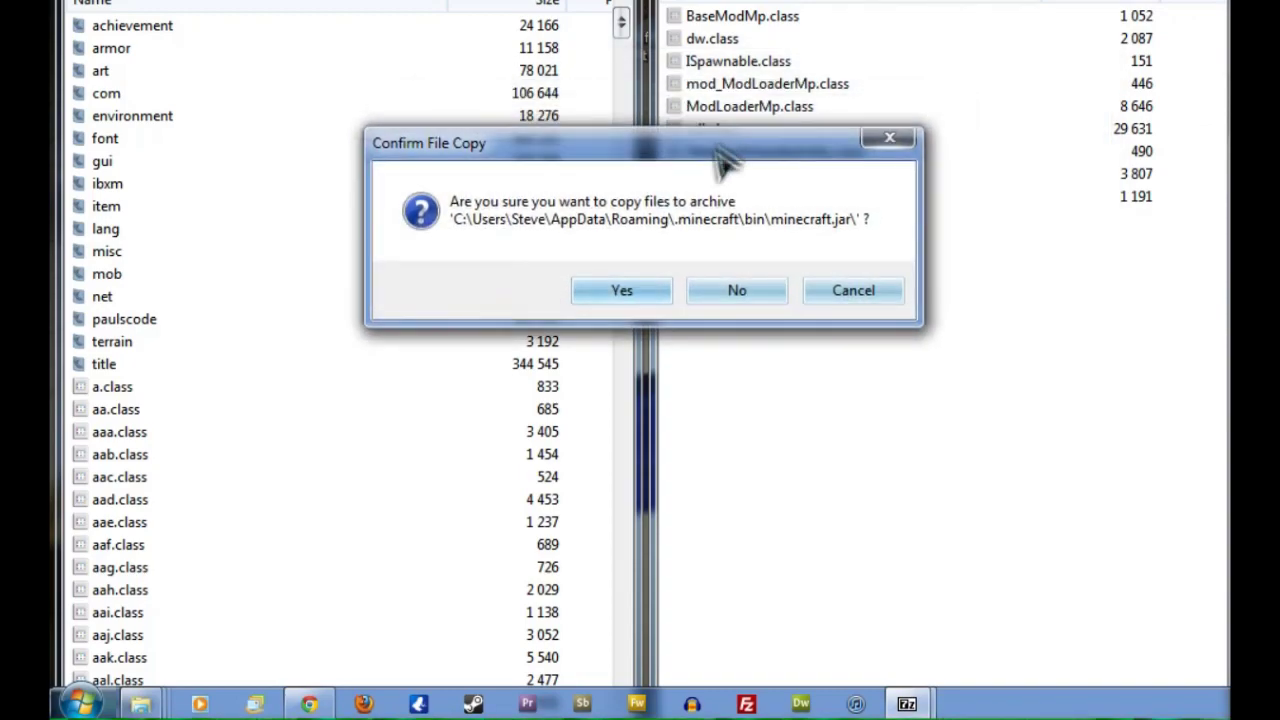
pyautogui.click(621, 292)
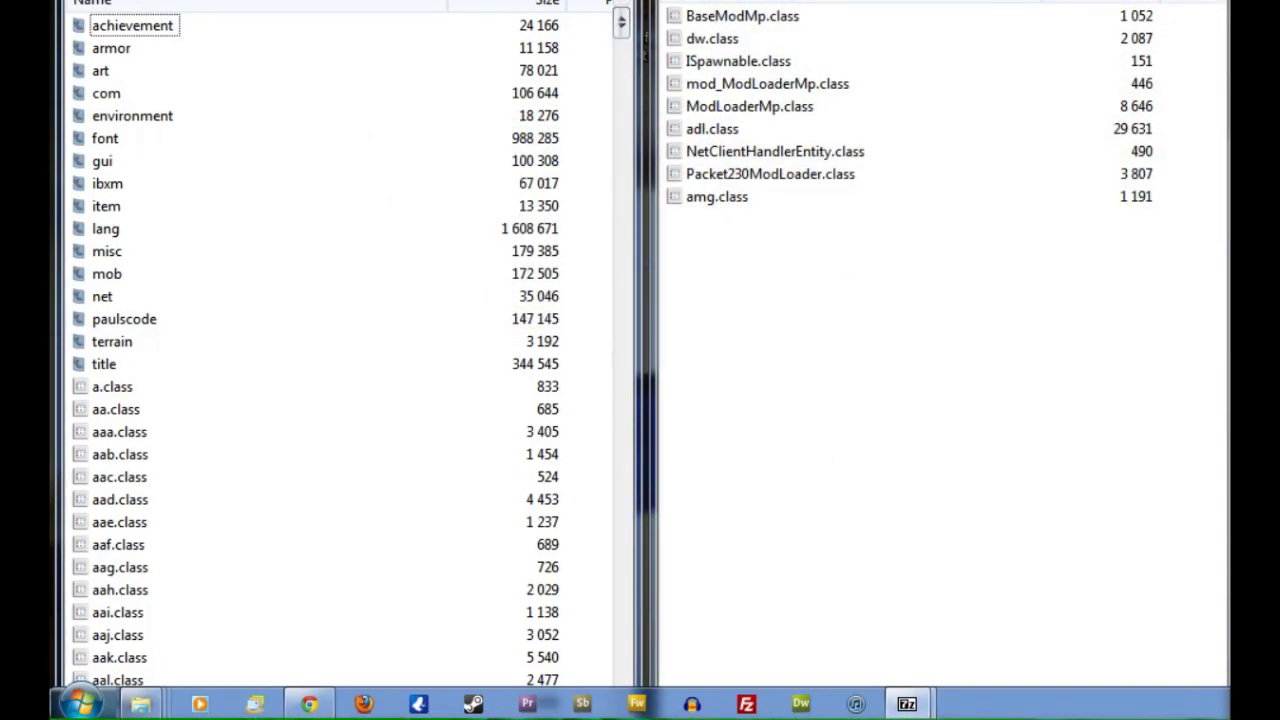
# - Close the ModLoaderMP archive, review the remaining instructions on the ModLoaderMP web page, and close the minecraft.jar archive
pyautogui.hotkey('alt', 'F4')
pyautogui.click(310, 703)
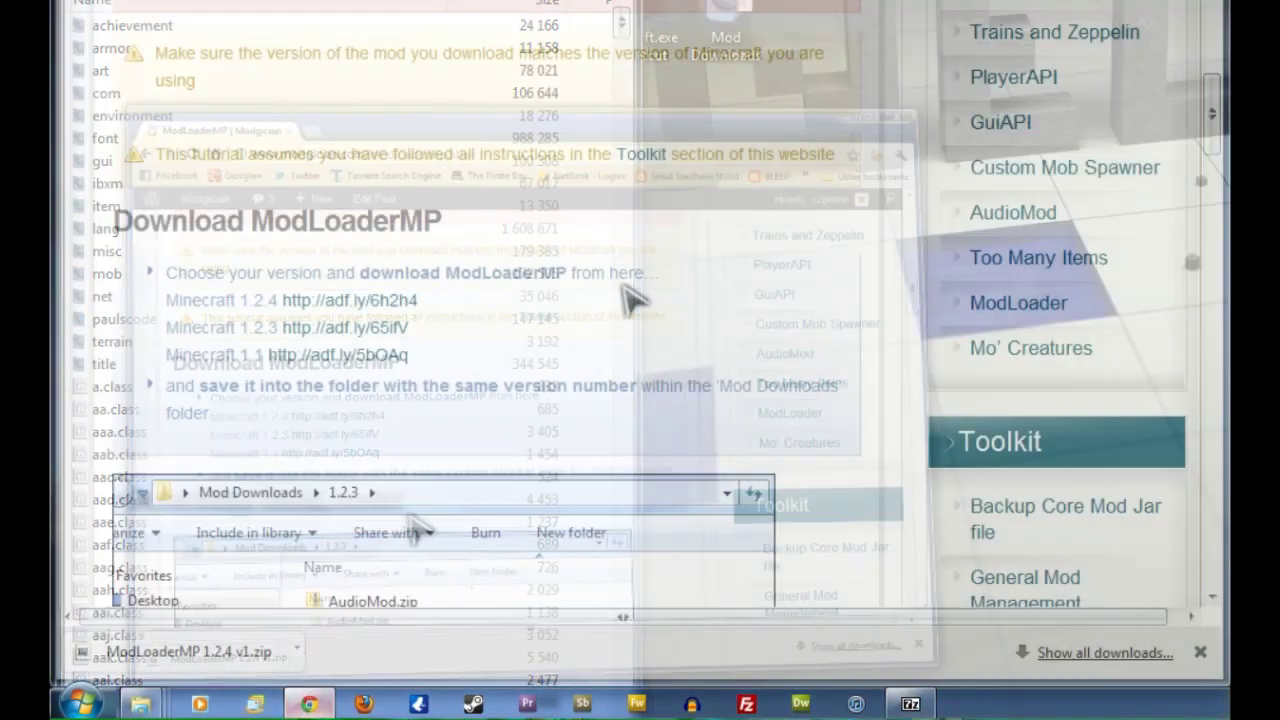
pyautogui.scroll(-10, 829, 329)
pyautogui.scroll(-8, 829, 329)
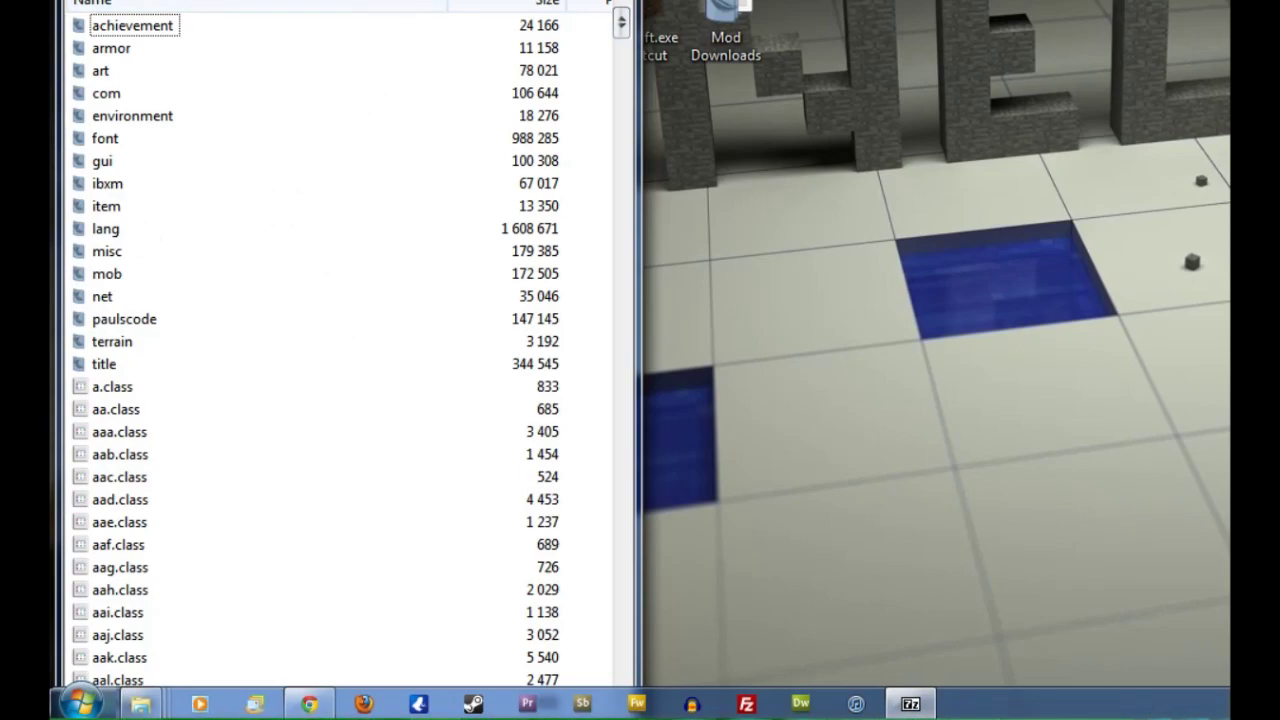
pyautogui.hotkey('alt', 'F4')
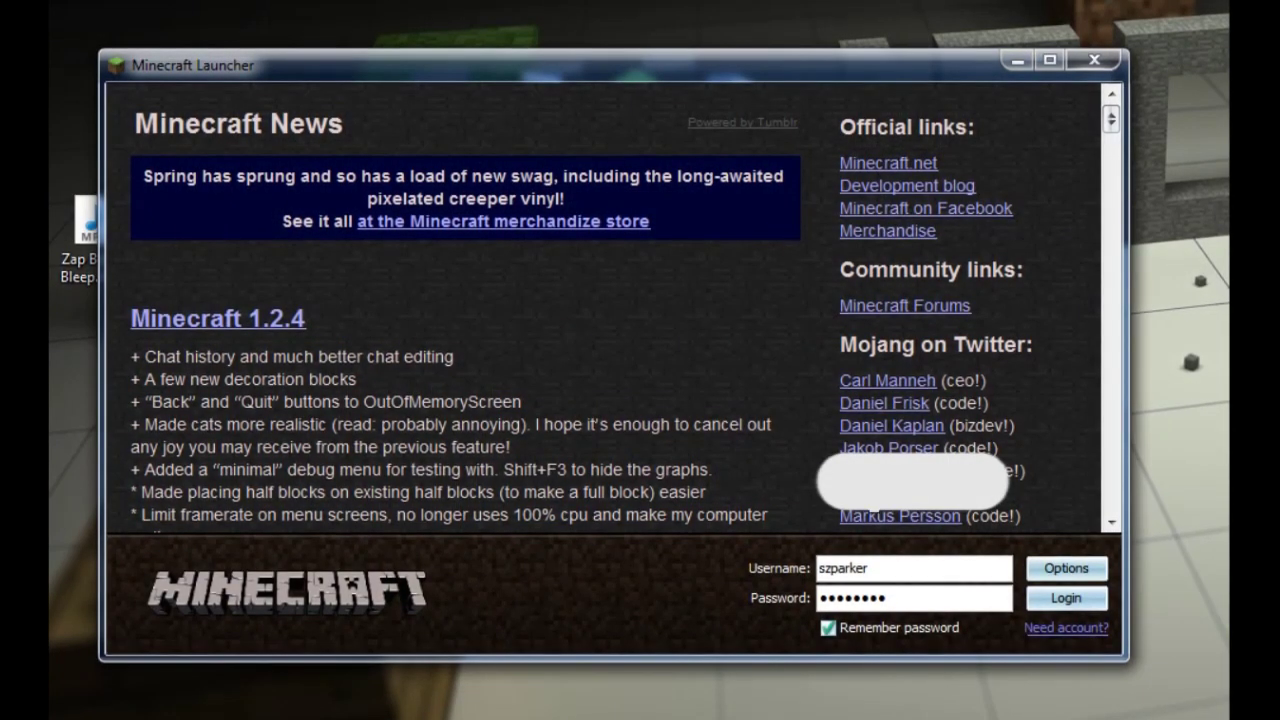
# - Log in to Minecraft with the remembered account, load a saved singleplayer world and walk around to test the modded game
pyautogui.click(1066, 597)
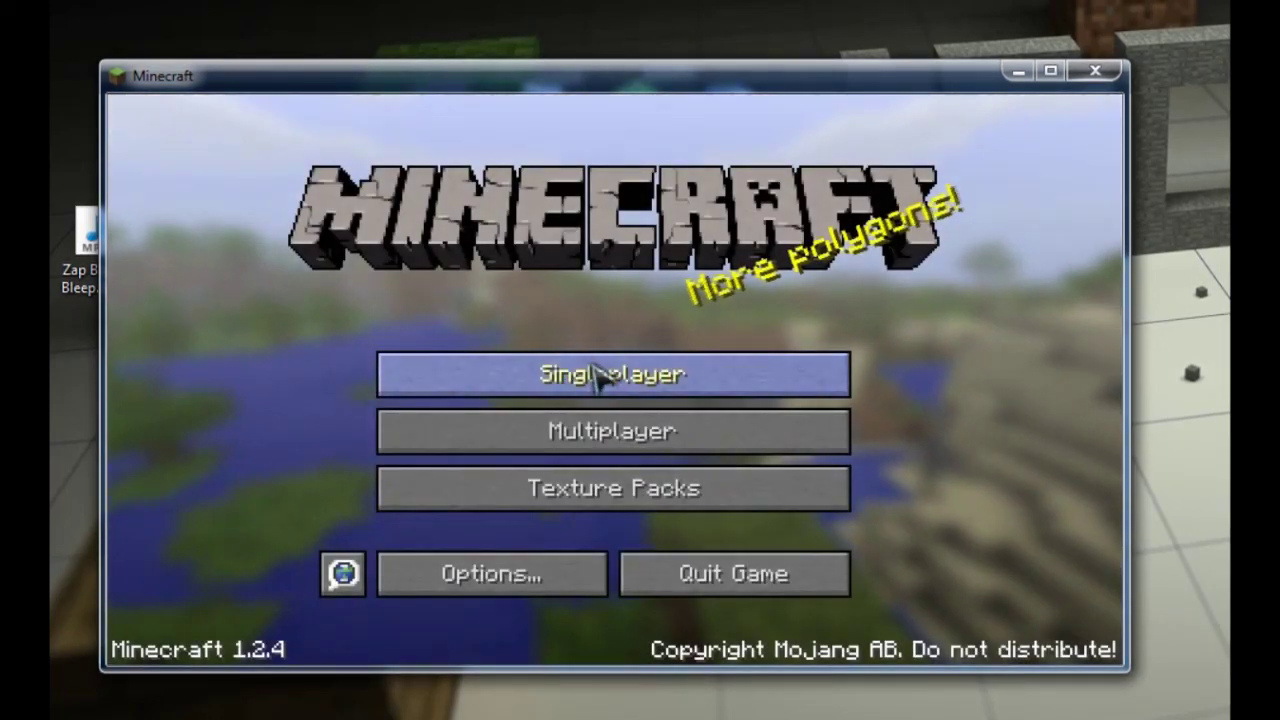
pyautogui.click(548, 374)
pyautogui.click(545, 340)
pyautogui.click(476, 560)
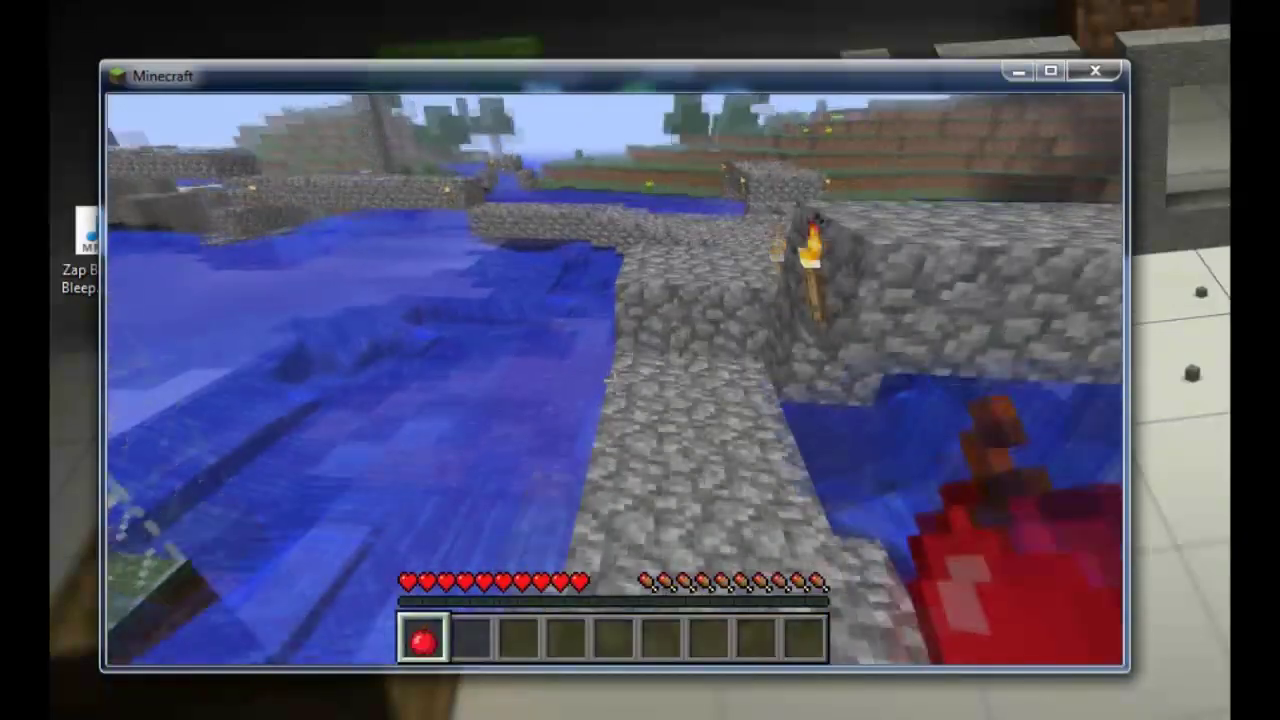
pyautogui.press('w')
pyautogui.press('w')
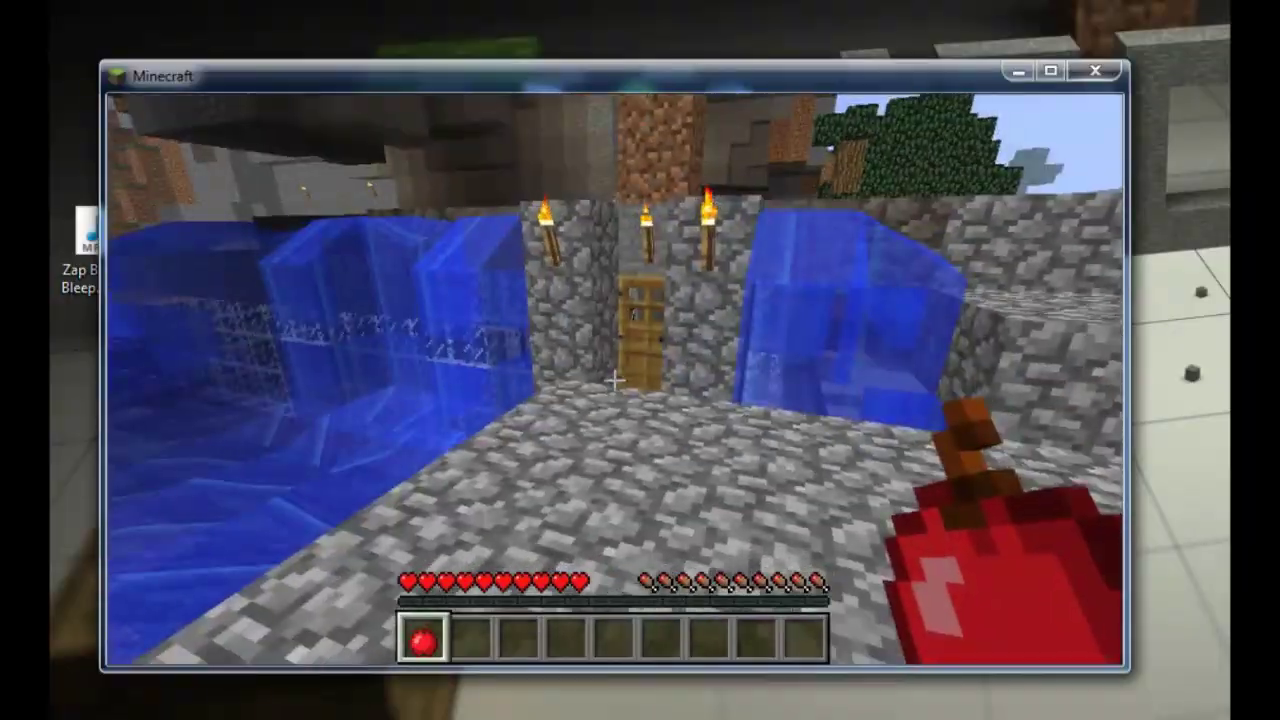